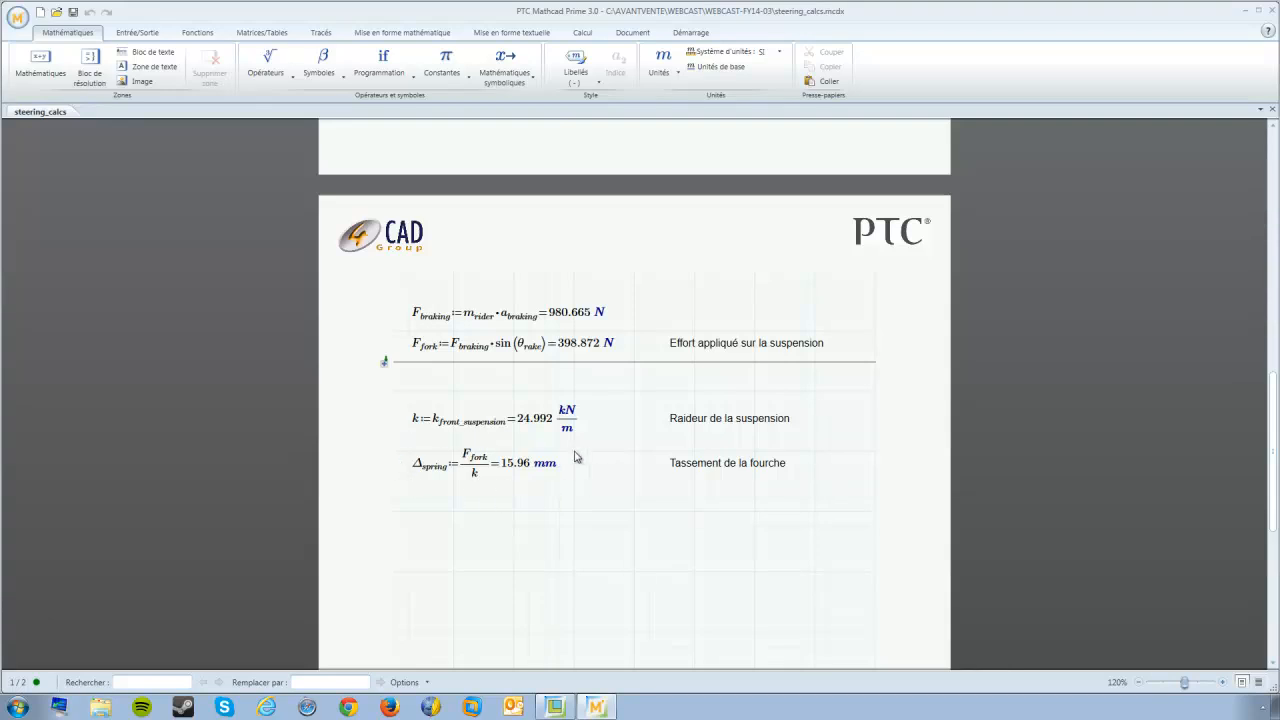
scroll(637, 502, up, 8)
scroll(637, 502, up, 7)
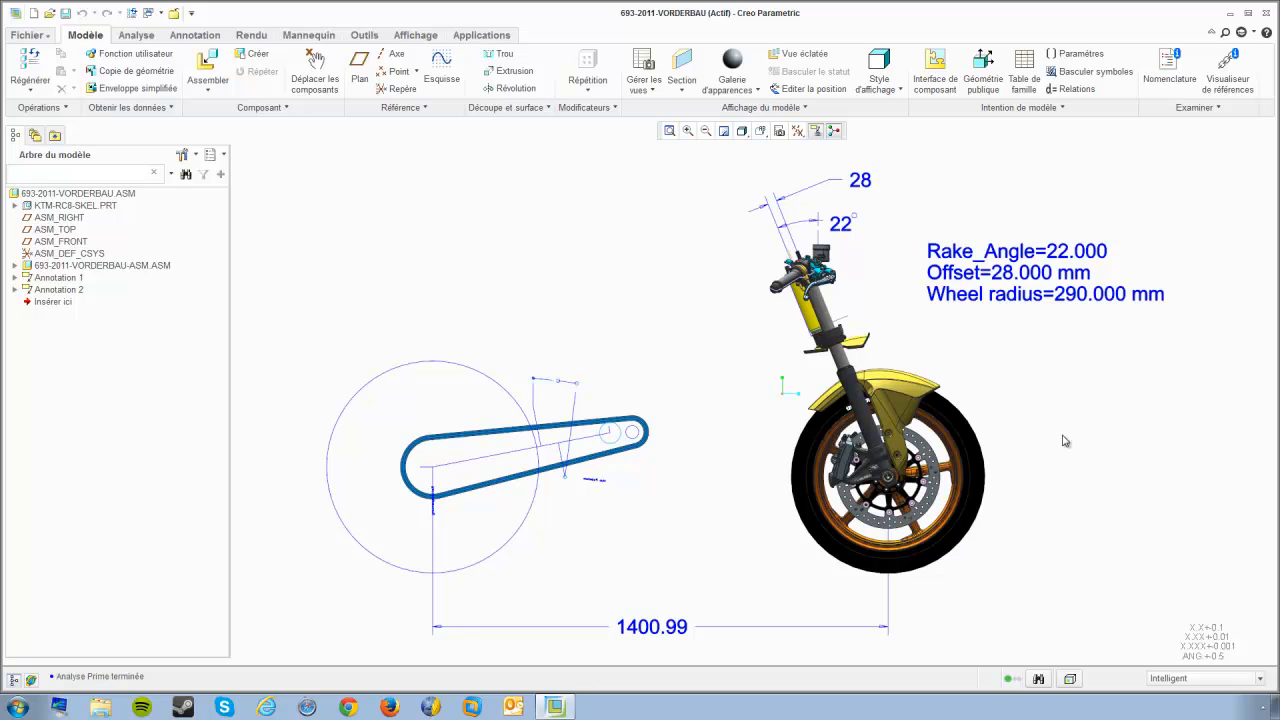
click(68, 194)
click(609, 304)
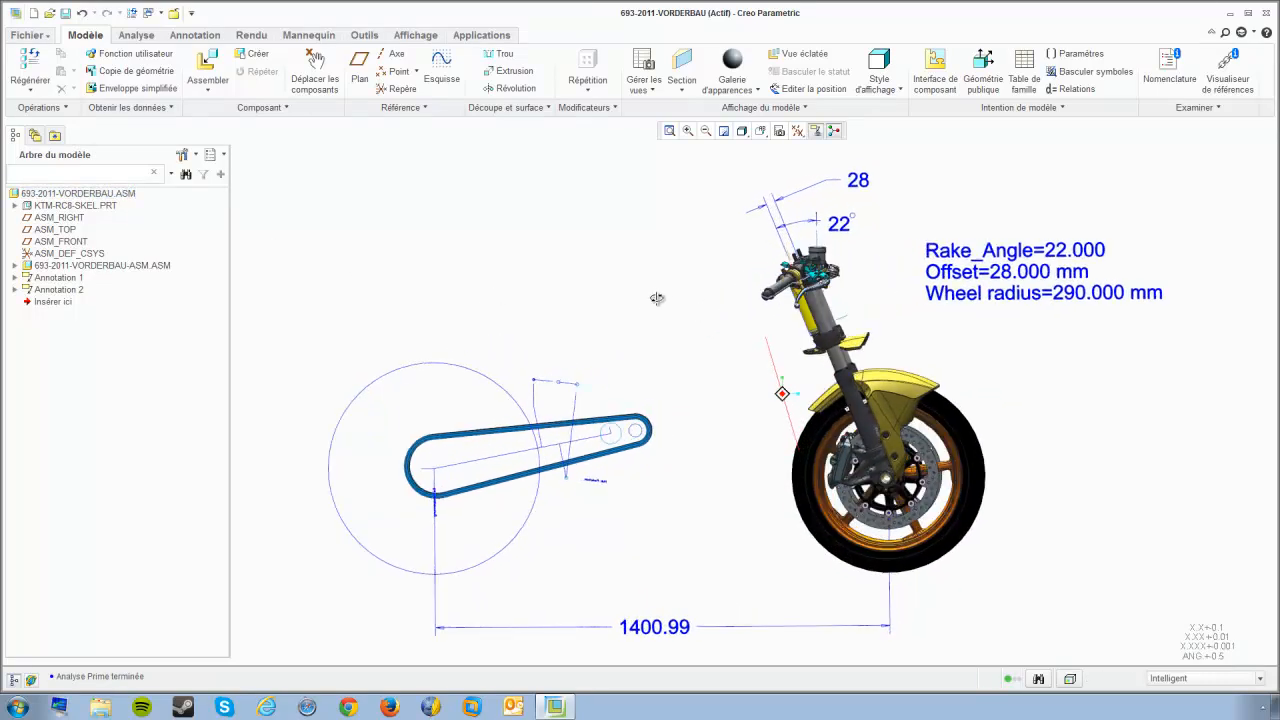
click(762, 131)
click(775, 210)
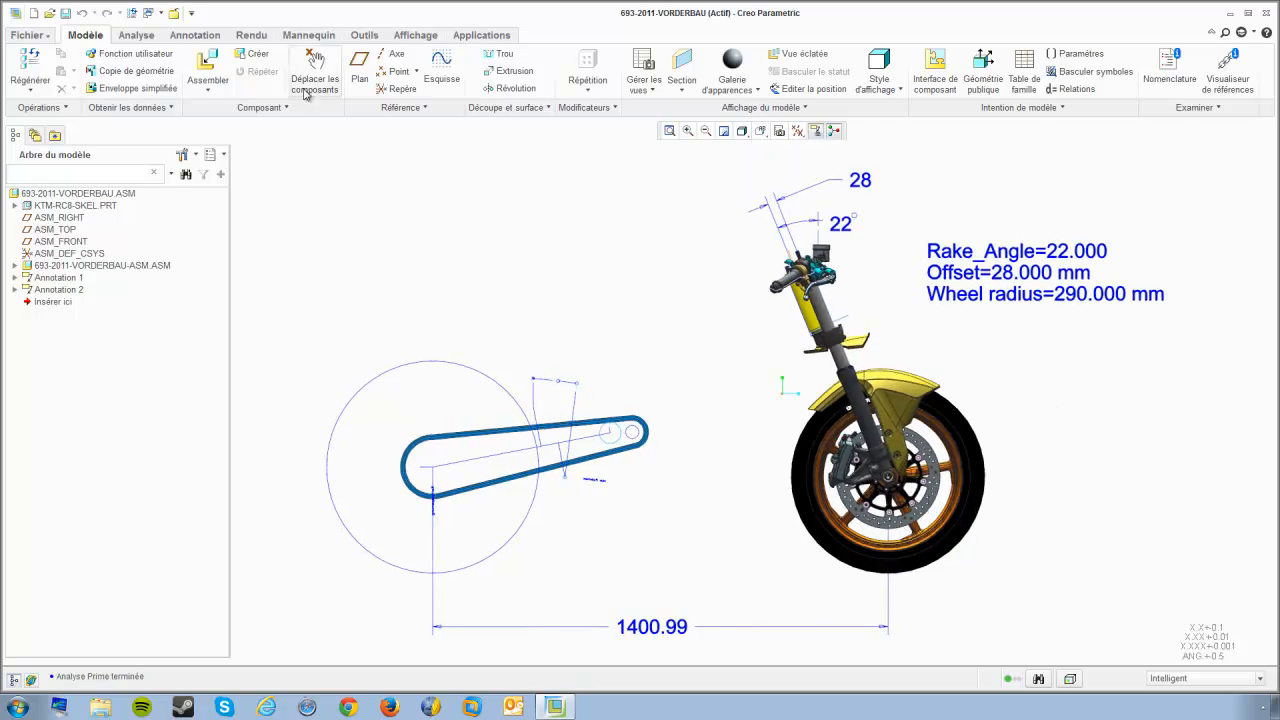
Step: Review the assembly's OFFSET, RAKE_ANGLE and R_WHEEL parameters and their values in the Parameters dialog
click(364, 35)
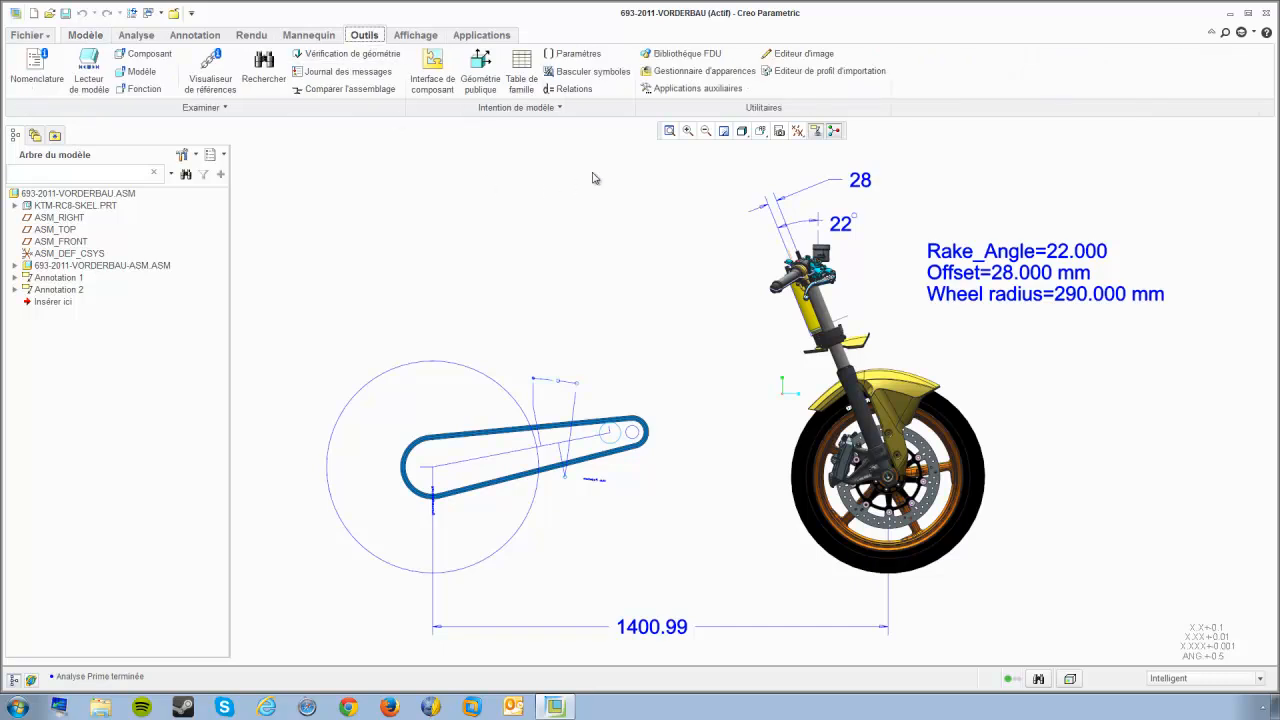
click(574, 53)
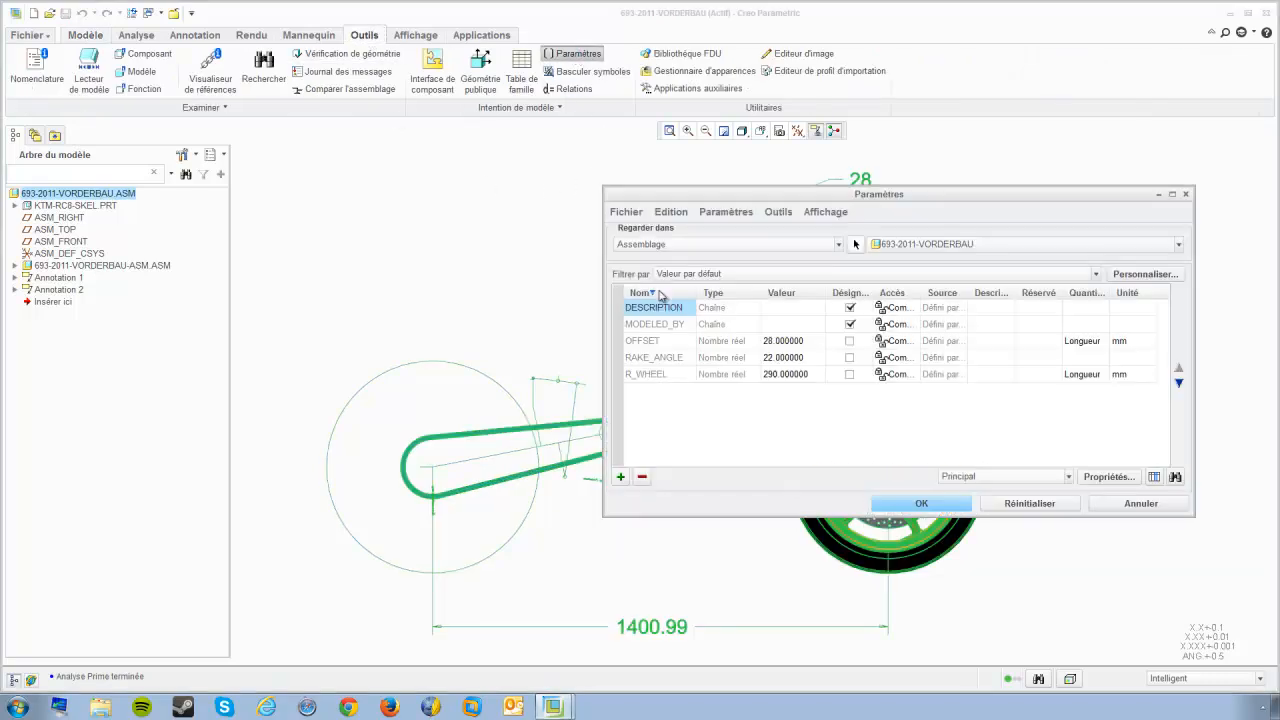
click(658, 343)
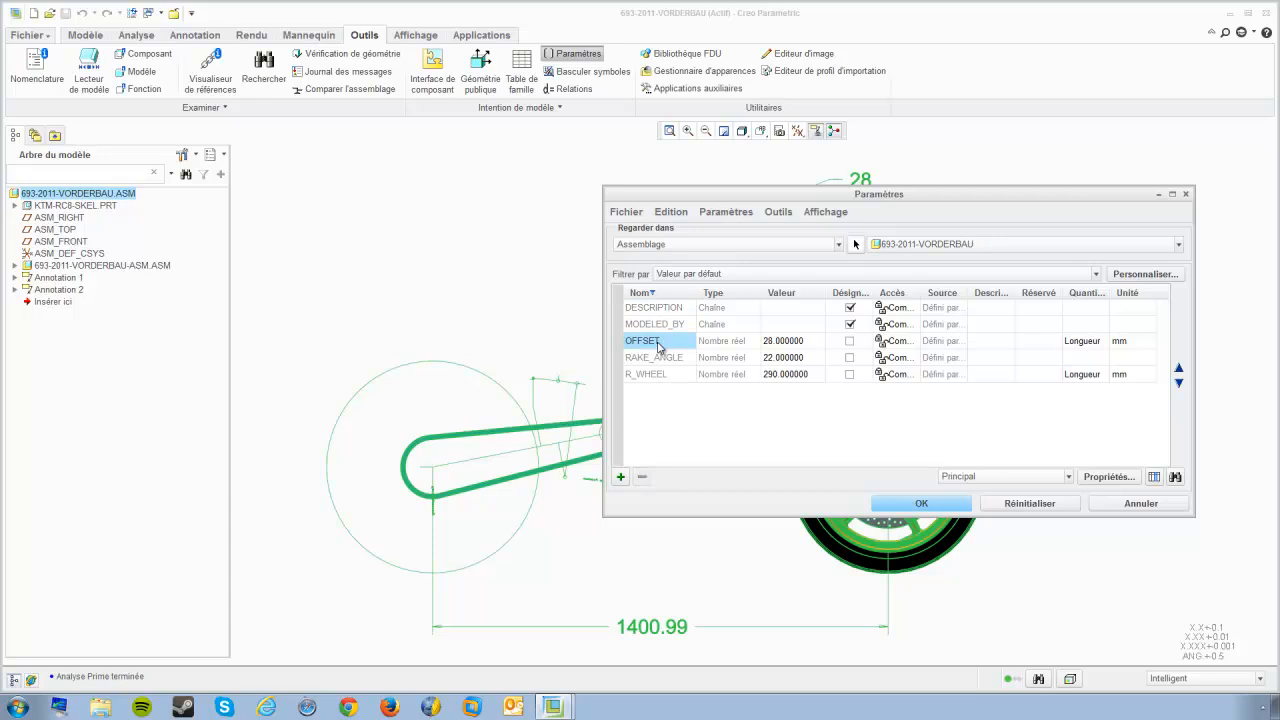
click(660, 360)
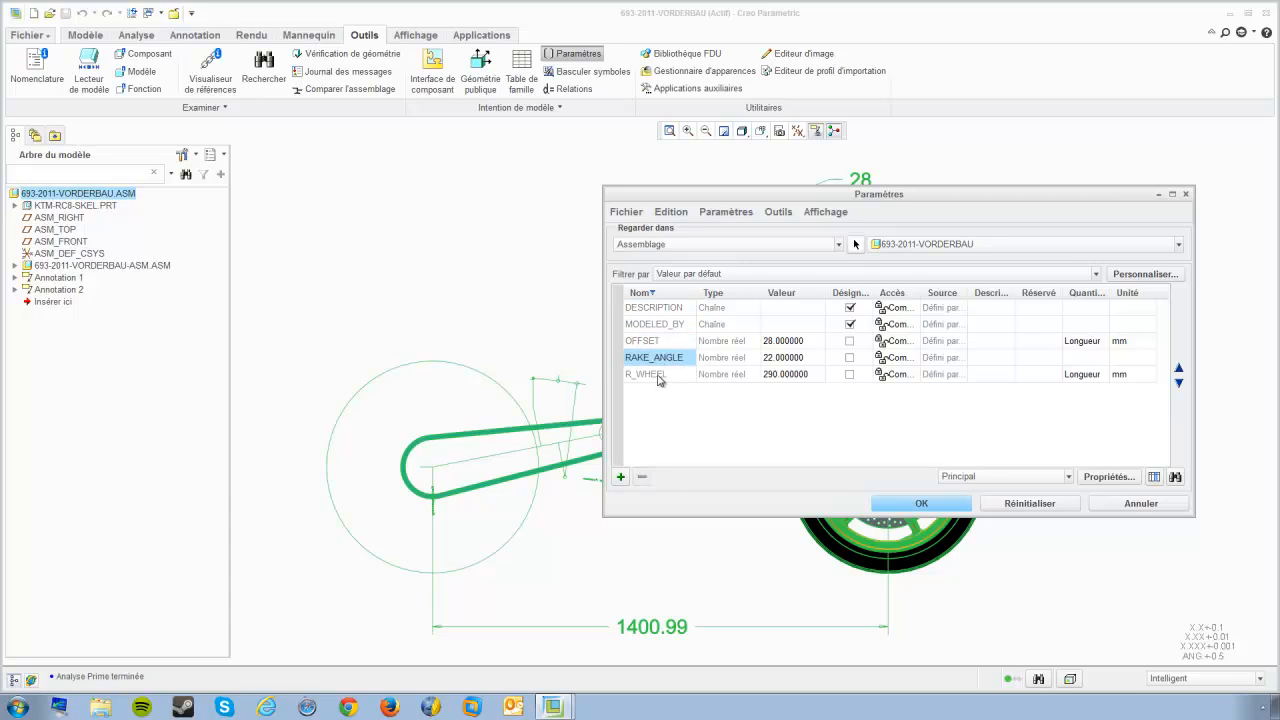
click(659, 376)
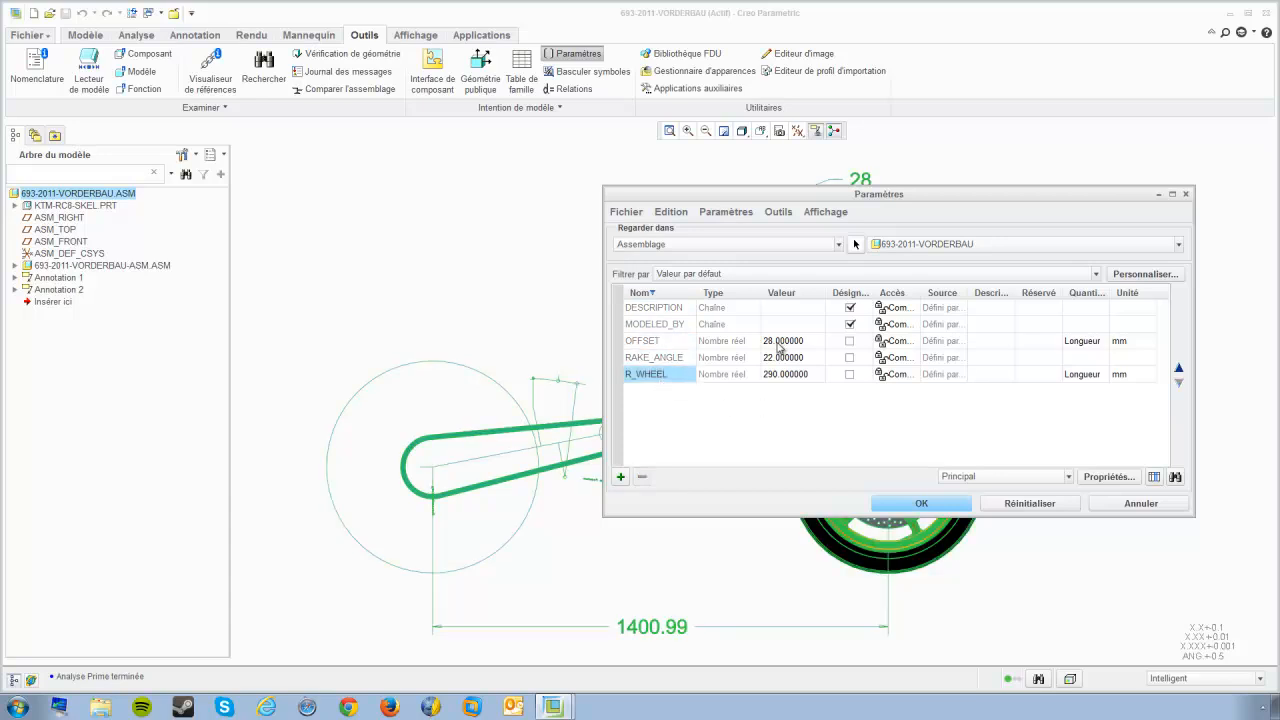
click(776, 342)
click(789, 359)
click(789, 375)
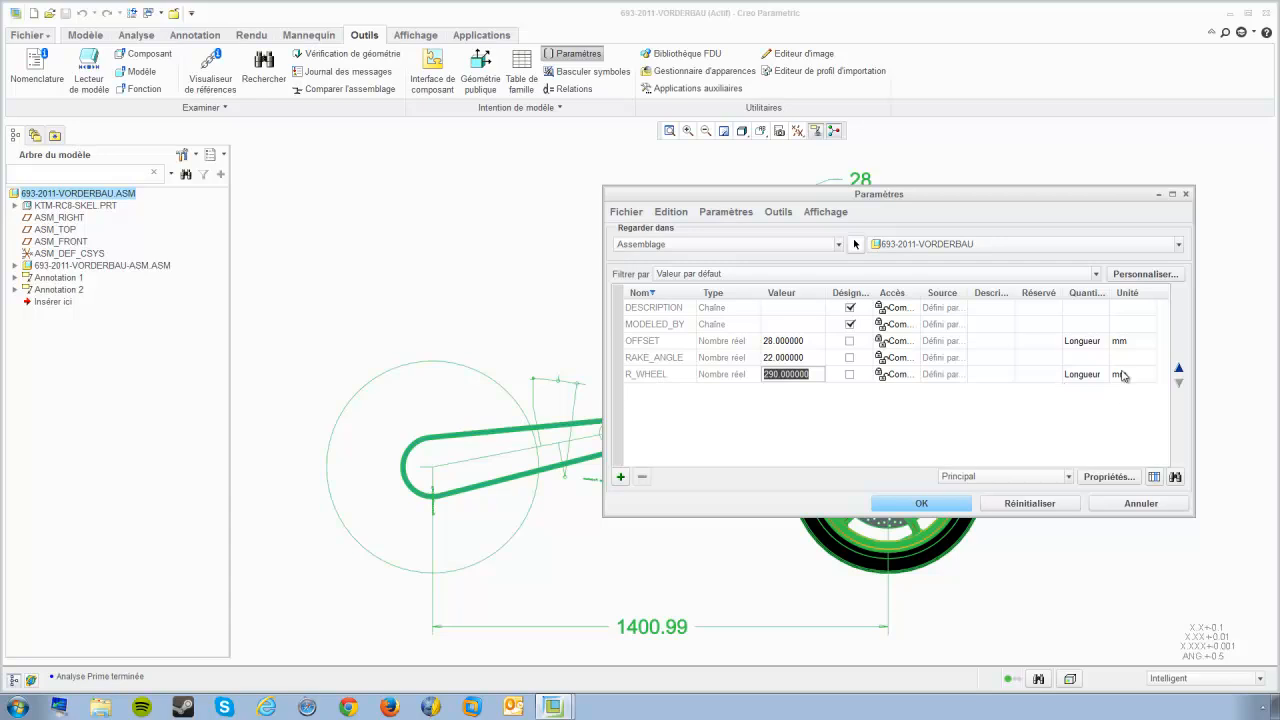
click(940, 505)
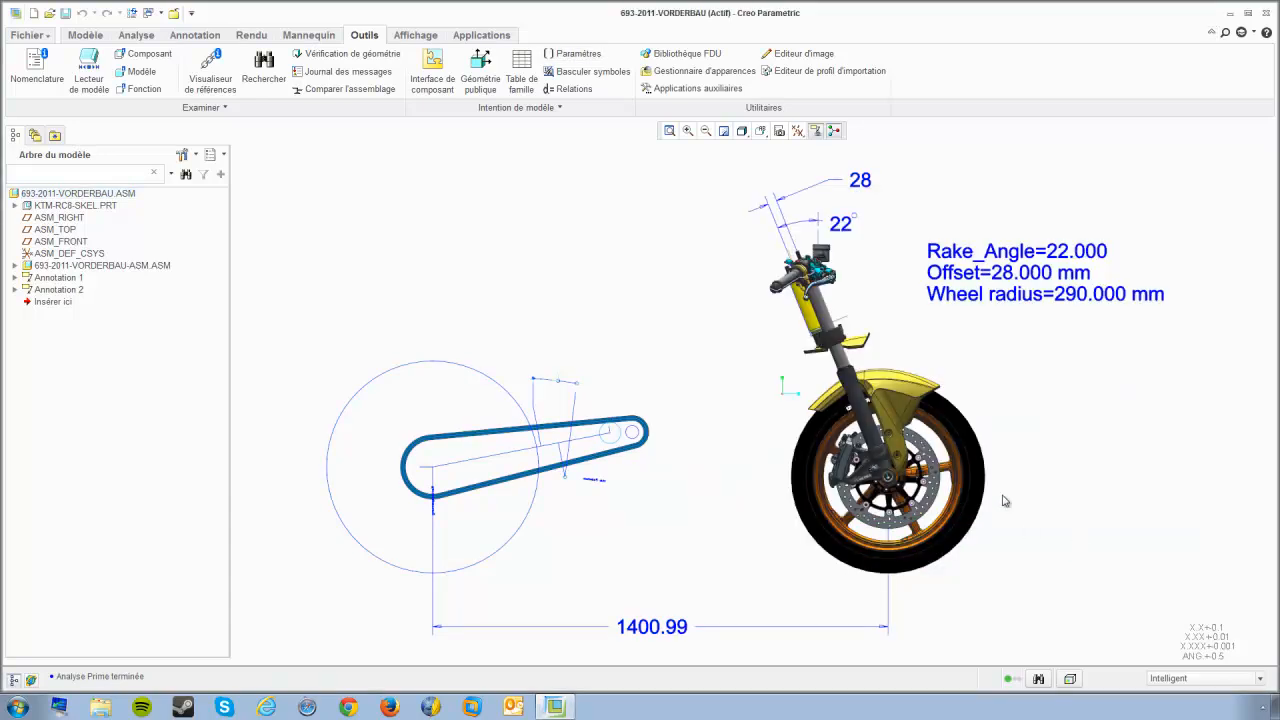
Step: Start a Prime analysis and load steering_calcs.mcdx from the AVANT_VENTE\WEBCAST\WEBCAST-FY14-03 folder
click(138, 36)
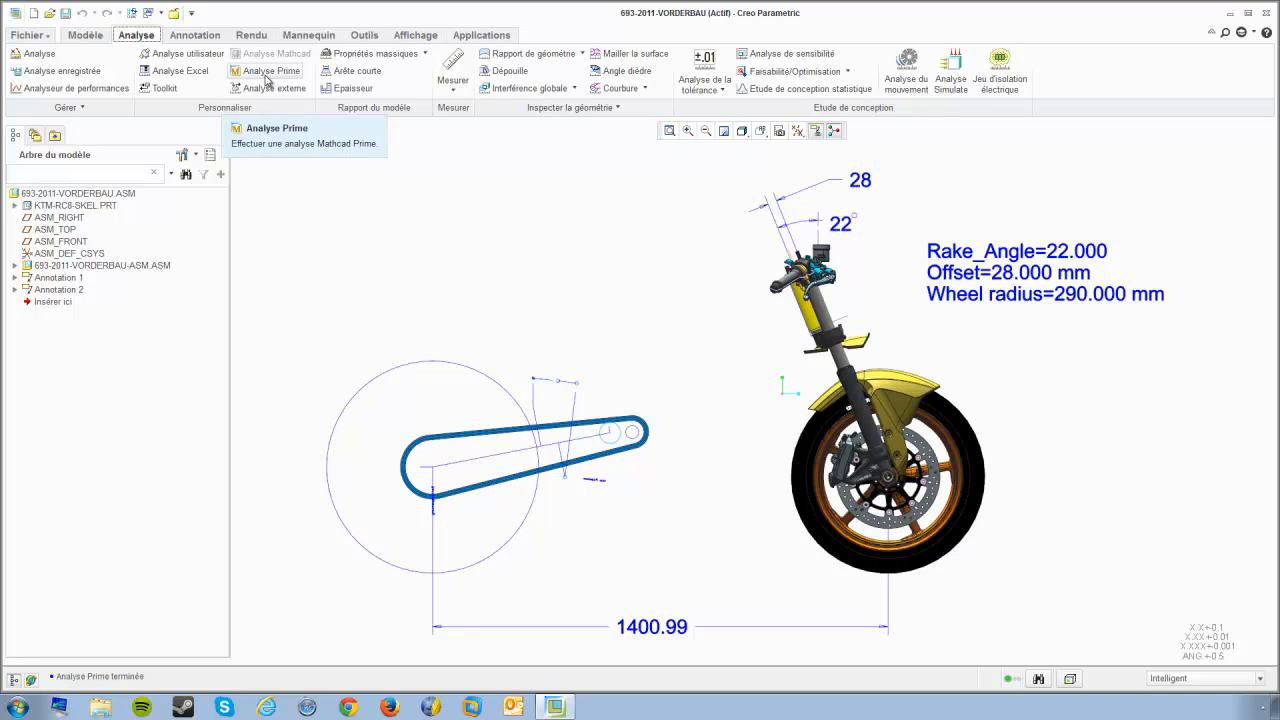
click(268, 80)
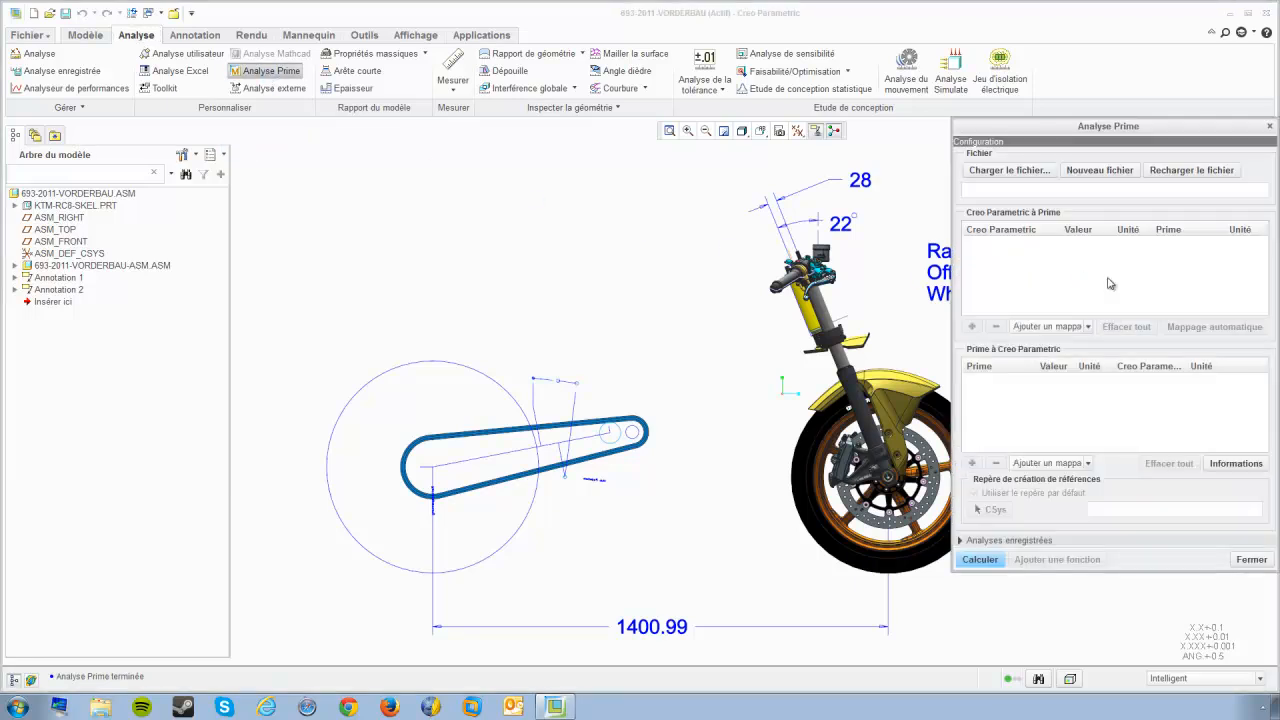
click(1013, 172)
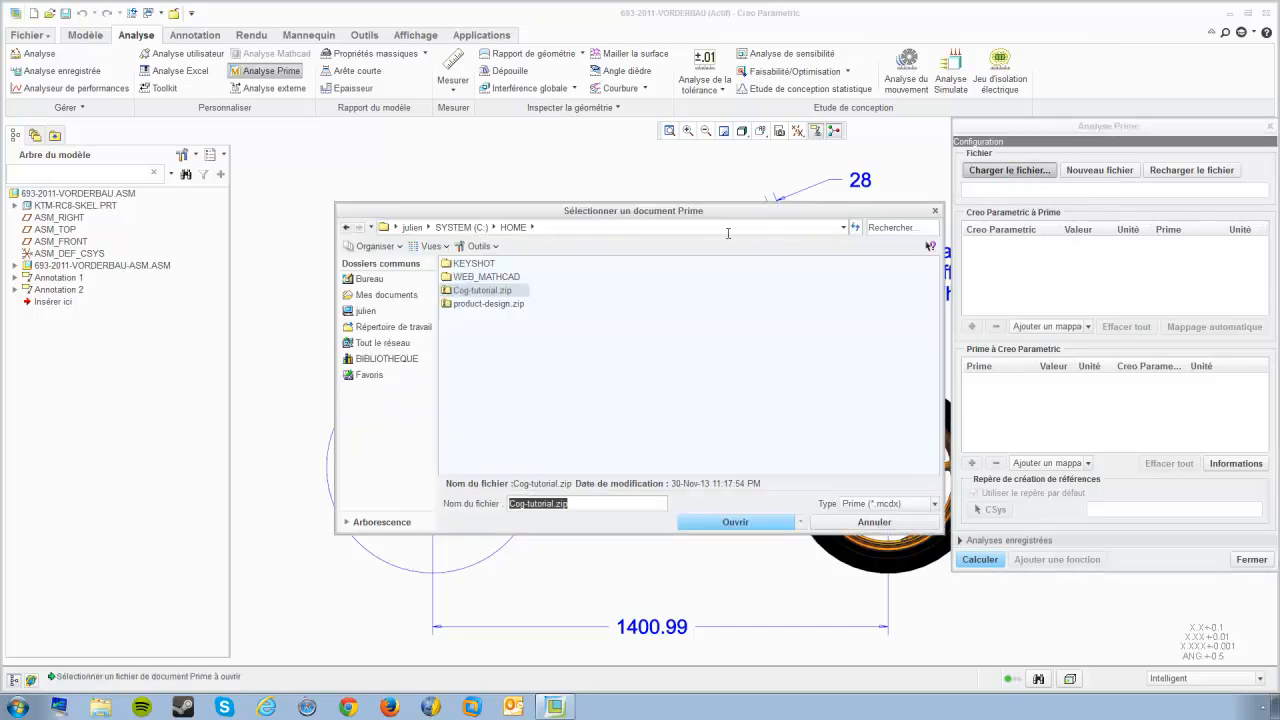
click(461, 227)
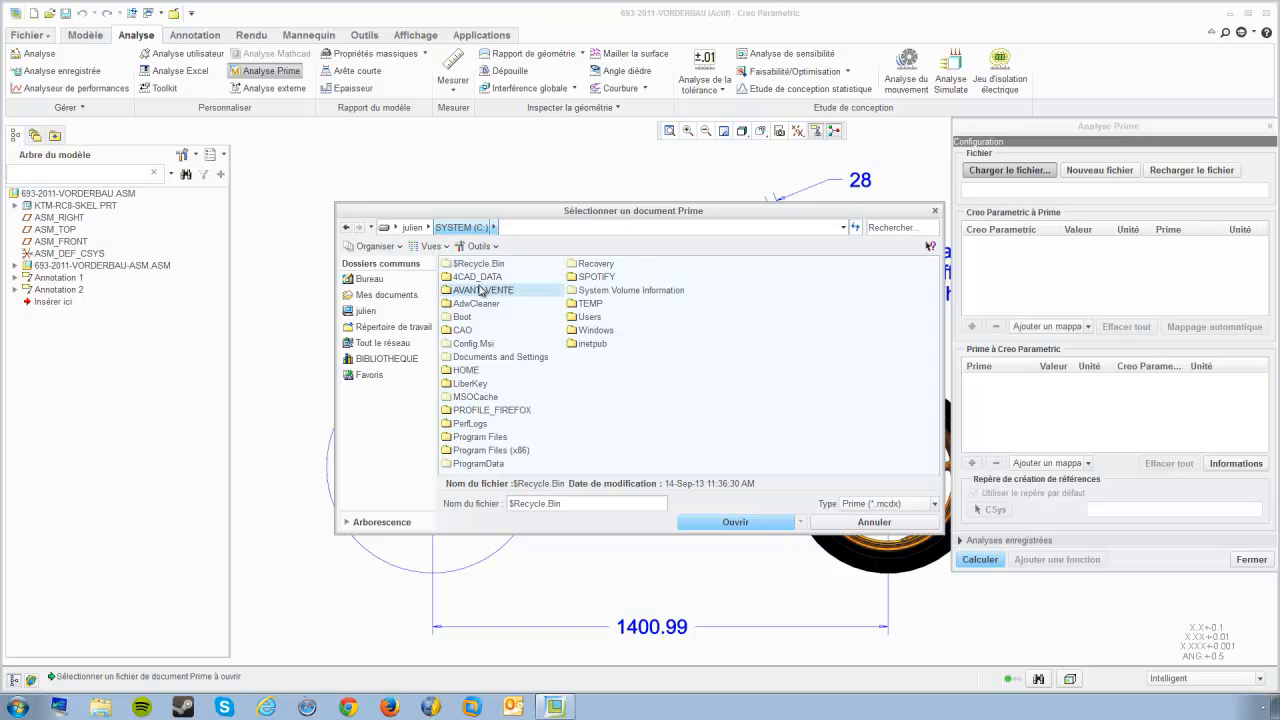
double_click(481, 290)
double_click(475, 424)
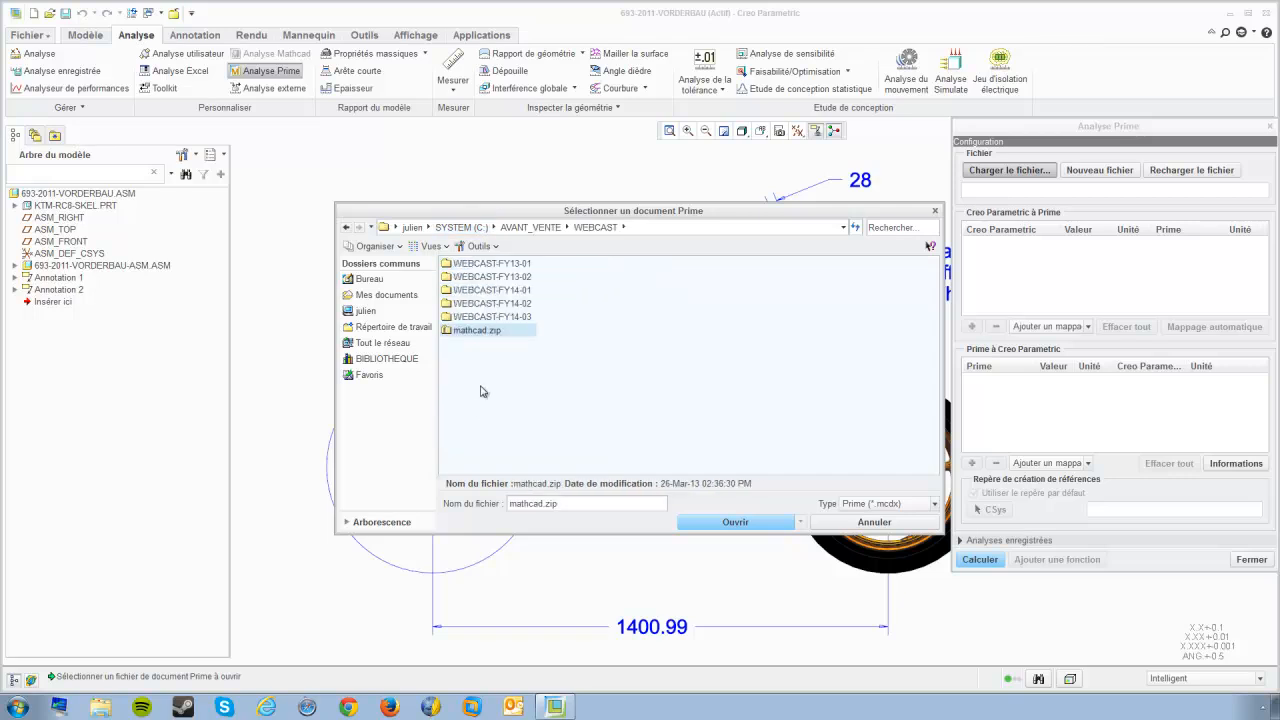
click(490, 316)
double_click(490, 316)
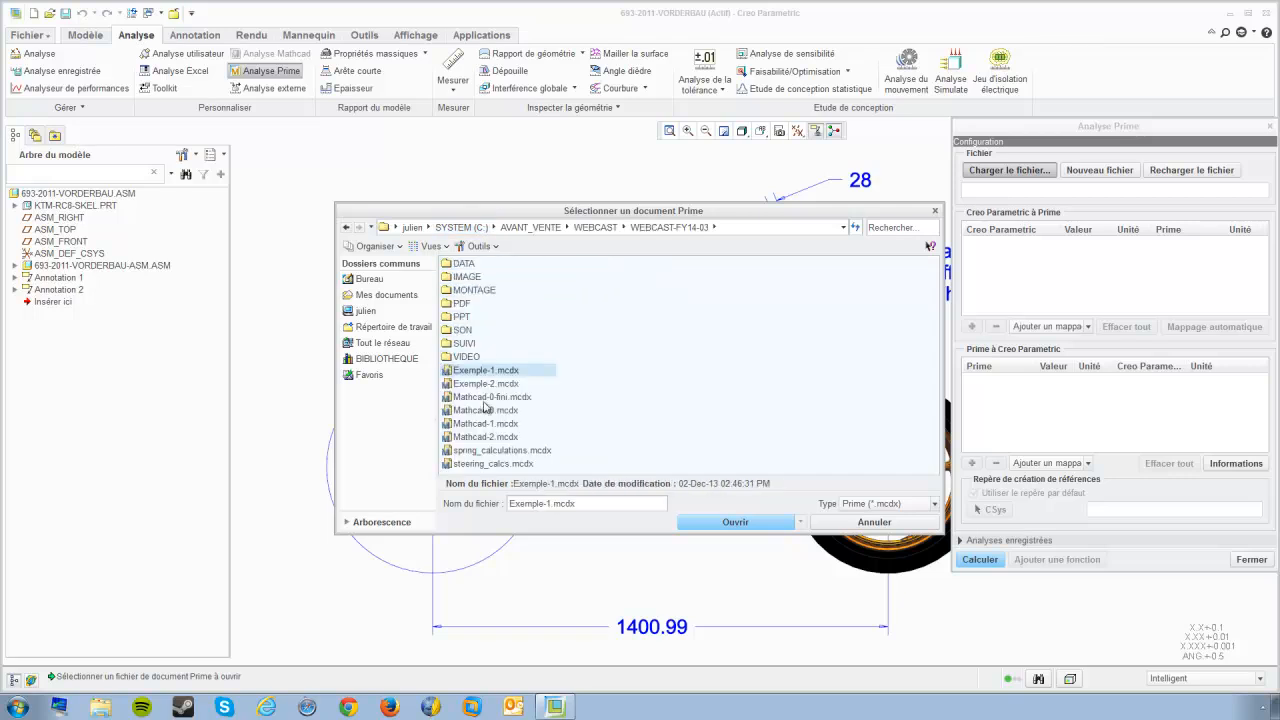
click(496, 463)
click(684, 524)
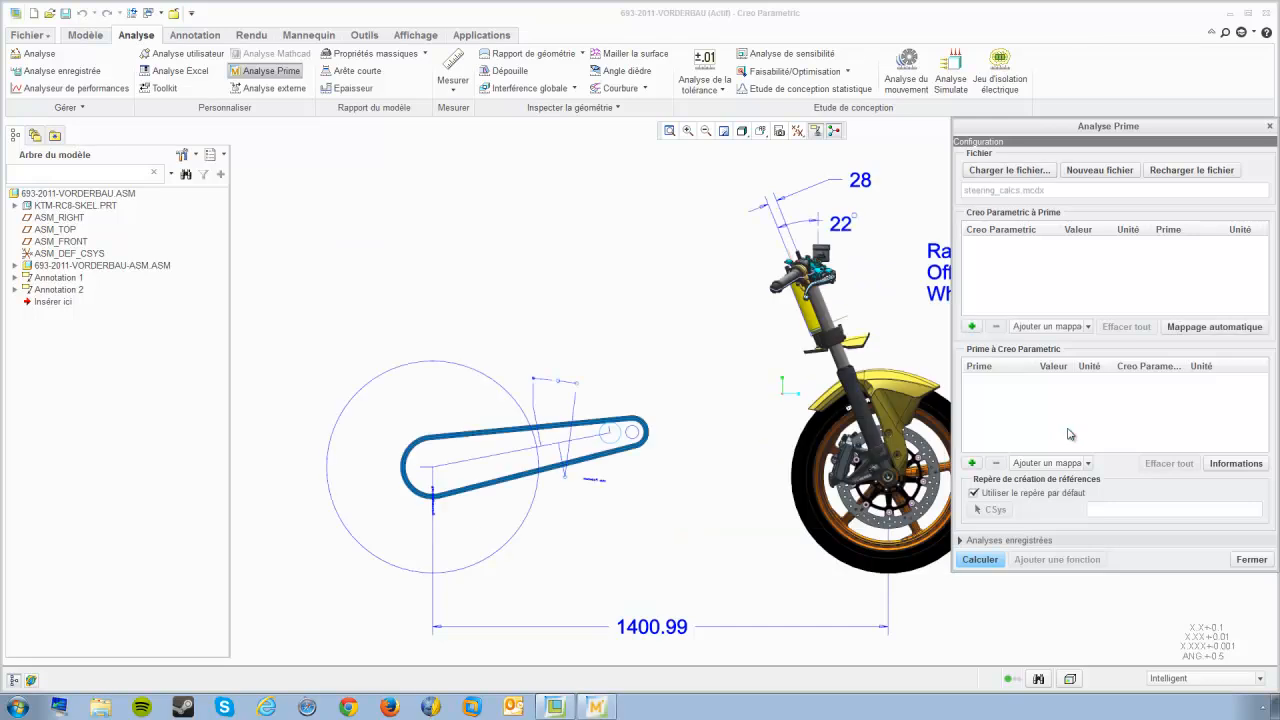
Step: Add the RAKE_ANGLE model parameter as a Creo Parametric to Prime input
click(975, 328)
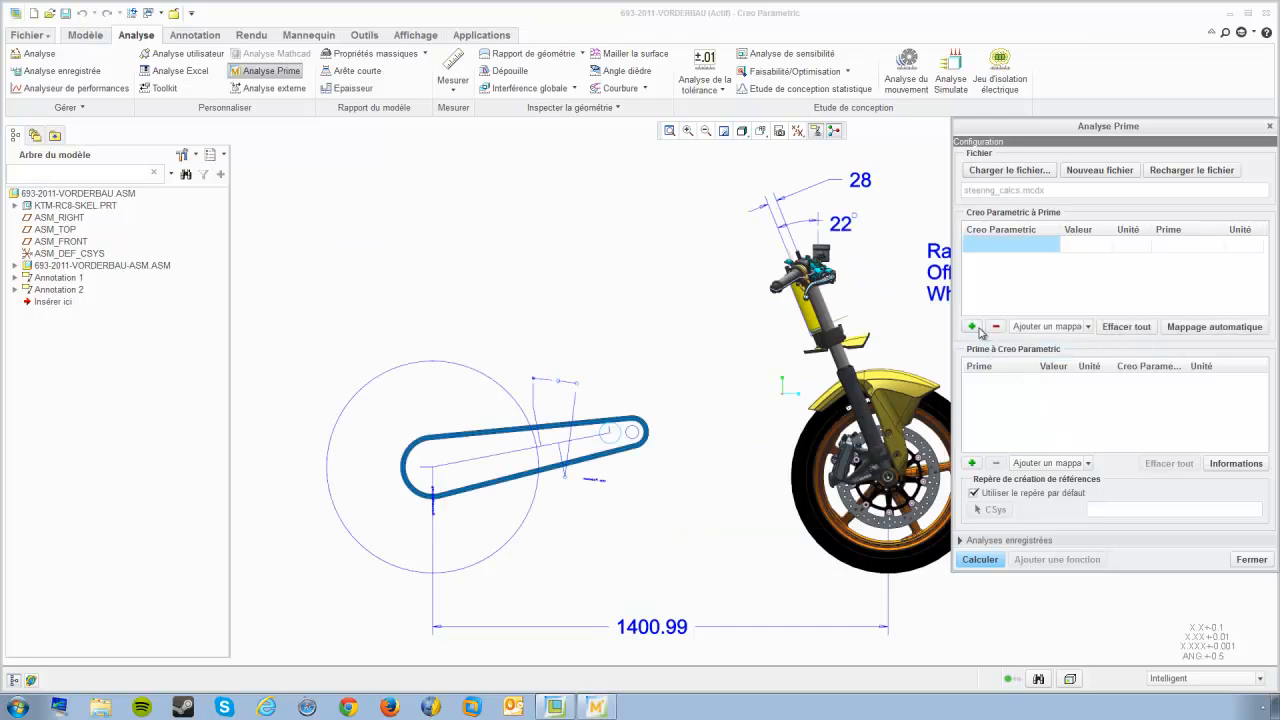
click(1003, 278)
right_click(996, 247)
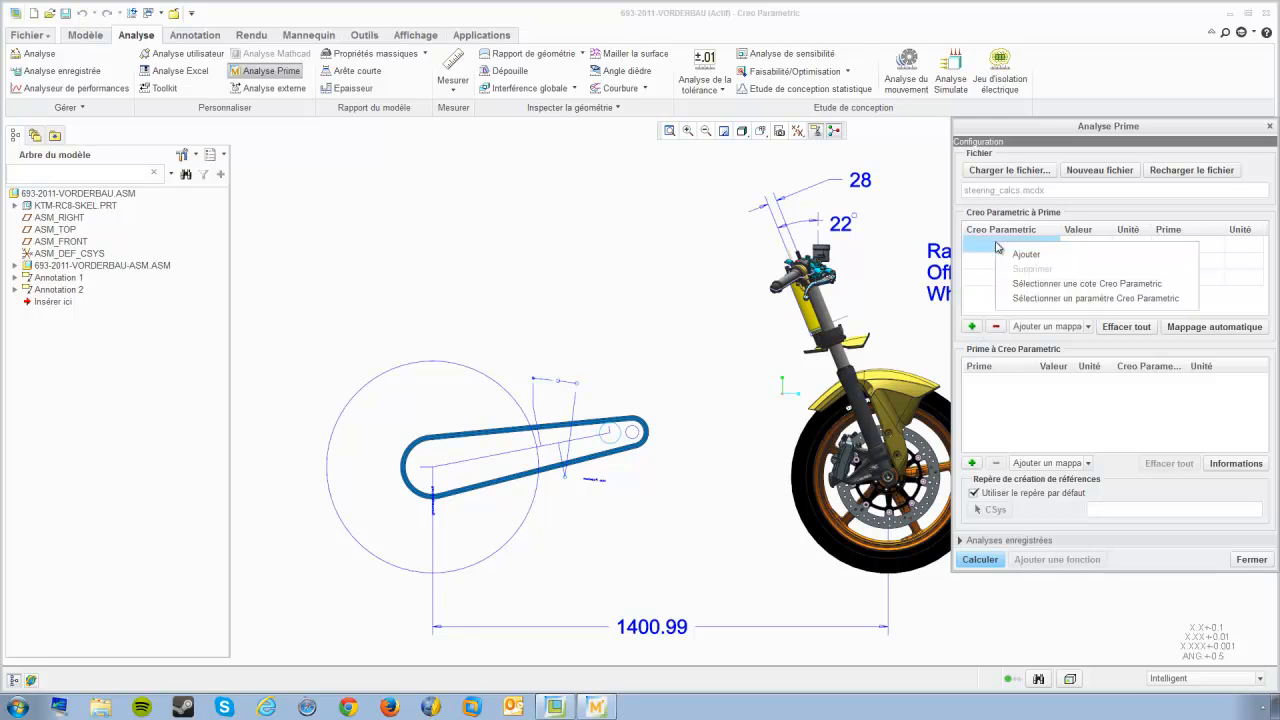
click(1053, 300)
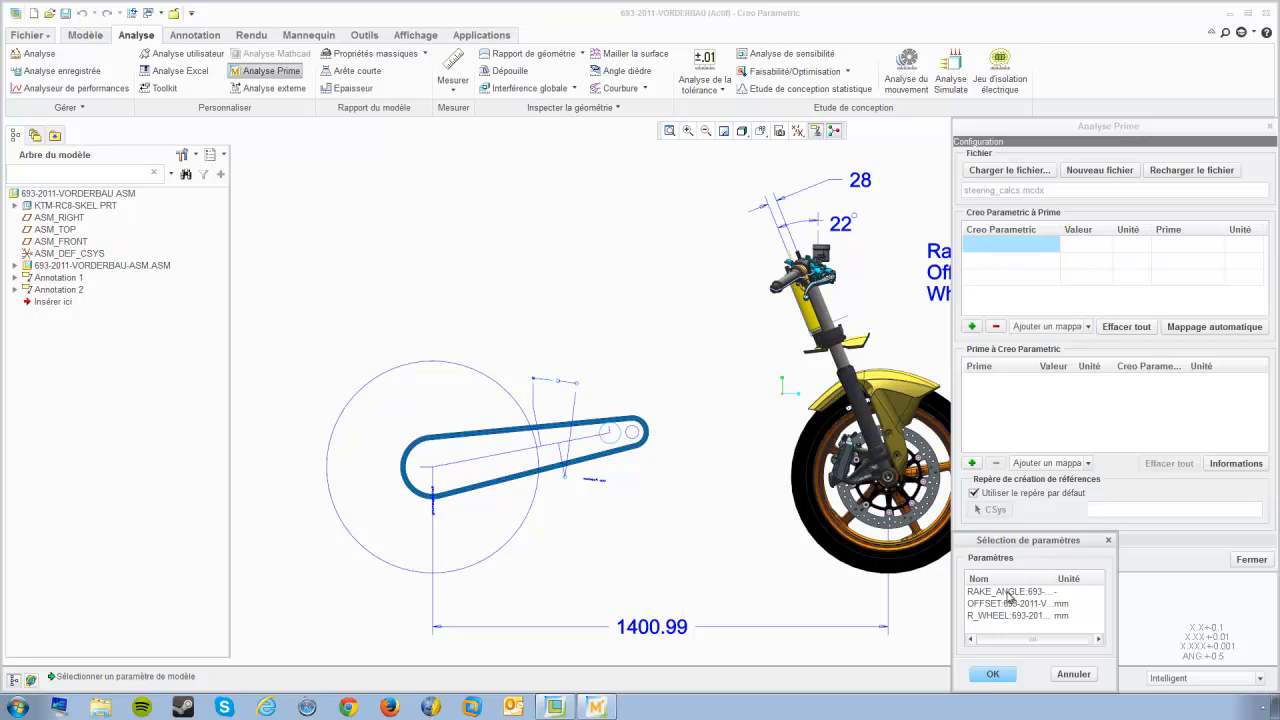
drag(1056, 582, 1069, 582)
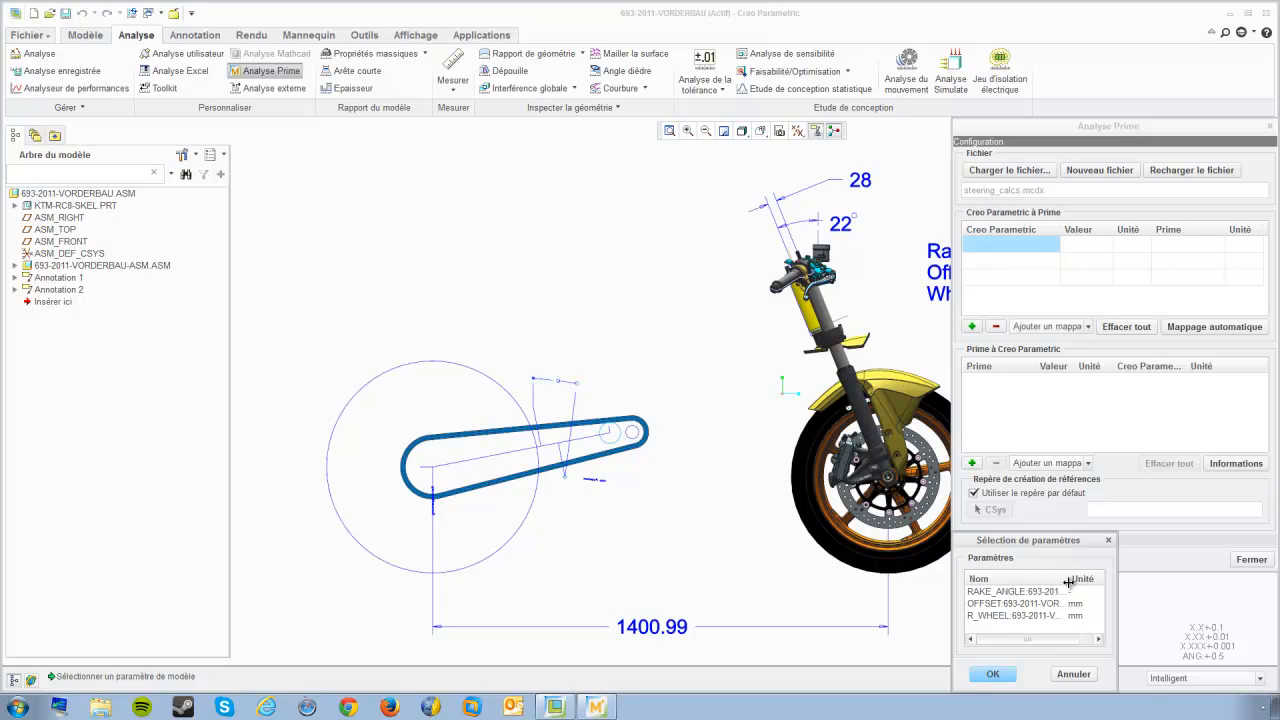
click(985, 592)
click(992, 677)
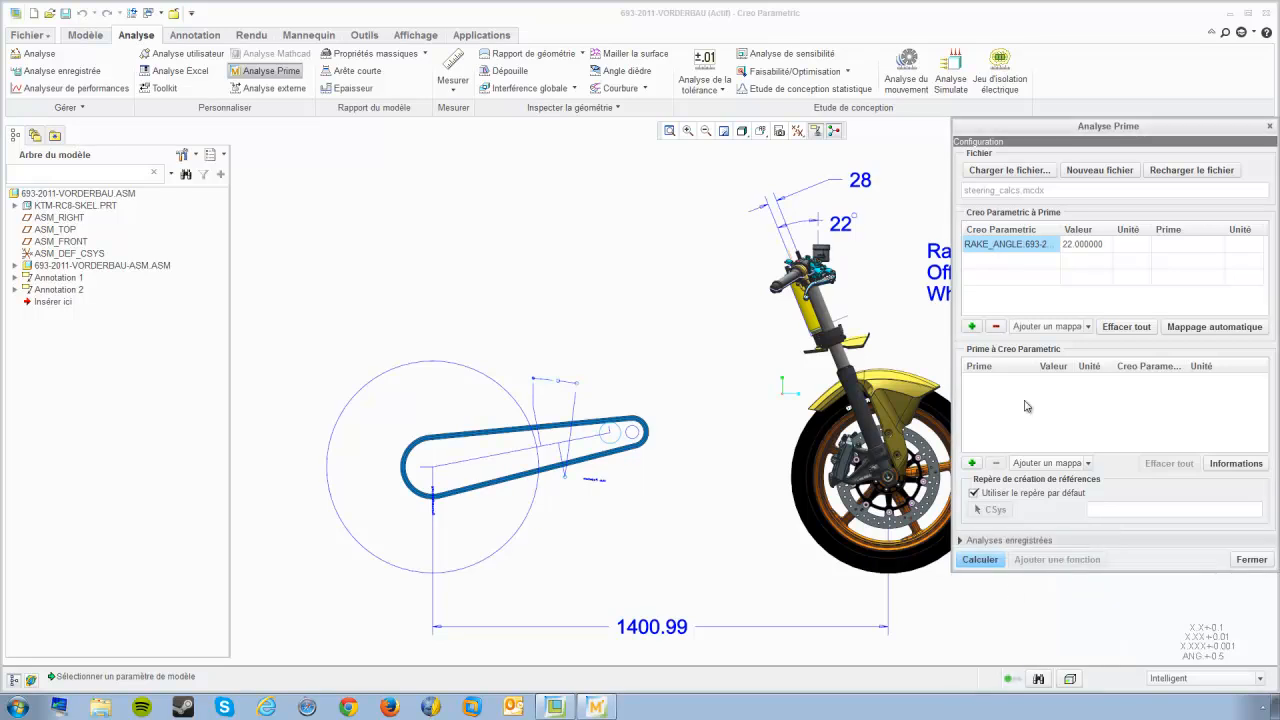
Step: Add the OFFSET and R_WHEEL model parameters as further Creo Parametric to Prime inputs
right_click(1001, 263)
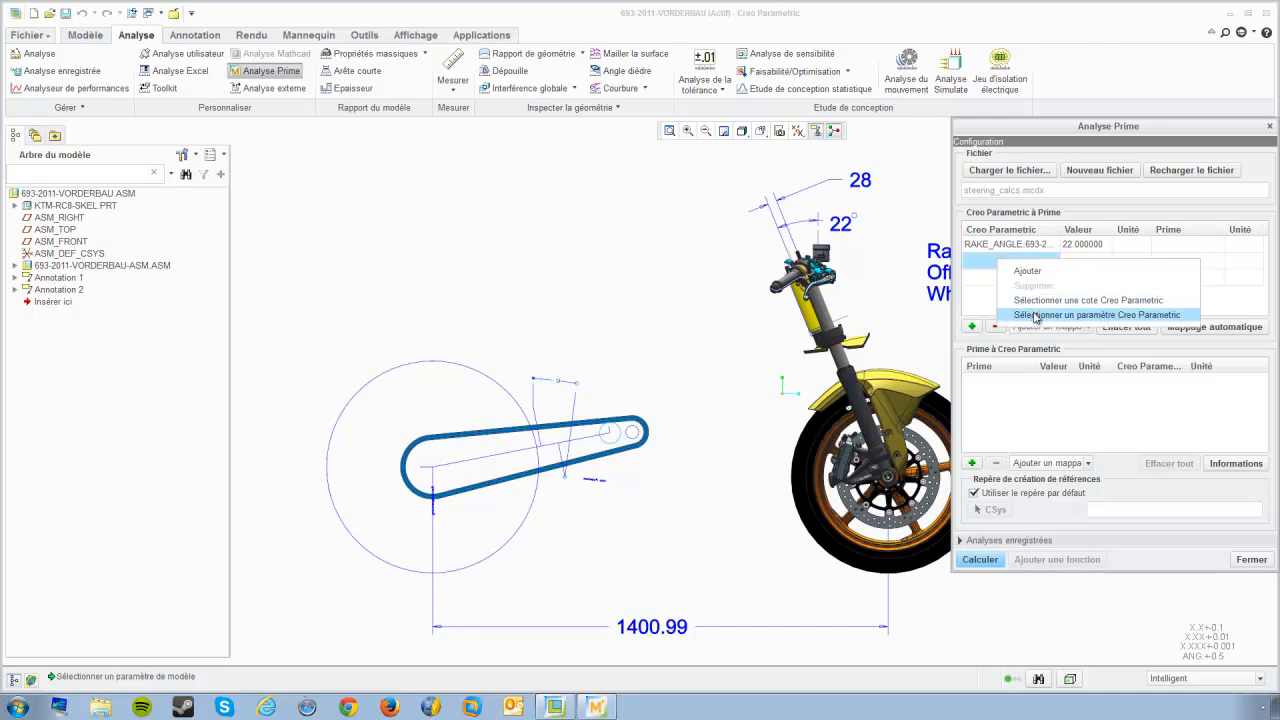
click(1036, 315)
click(1005, 604)
click(1000, 675)
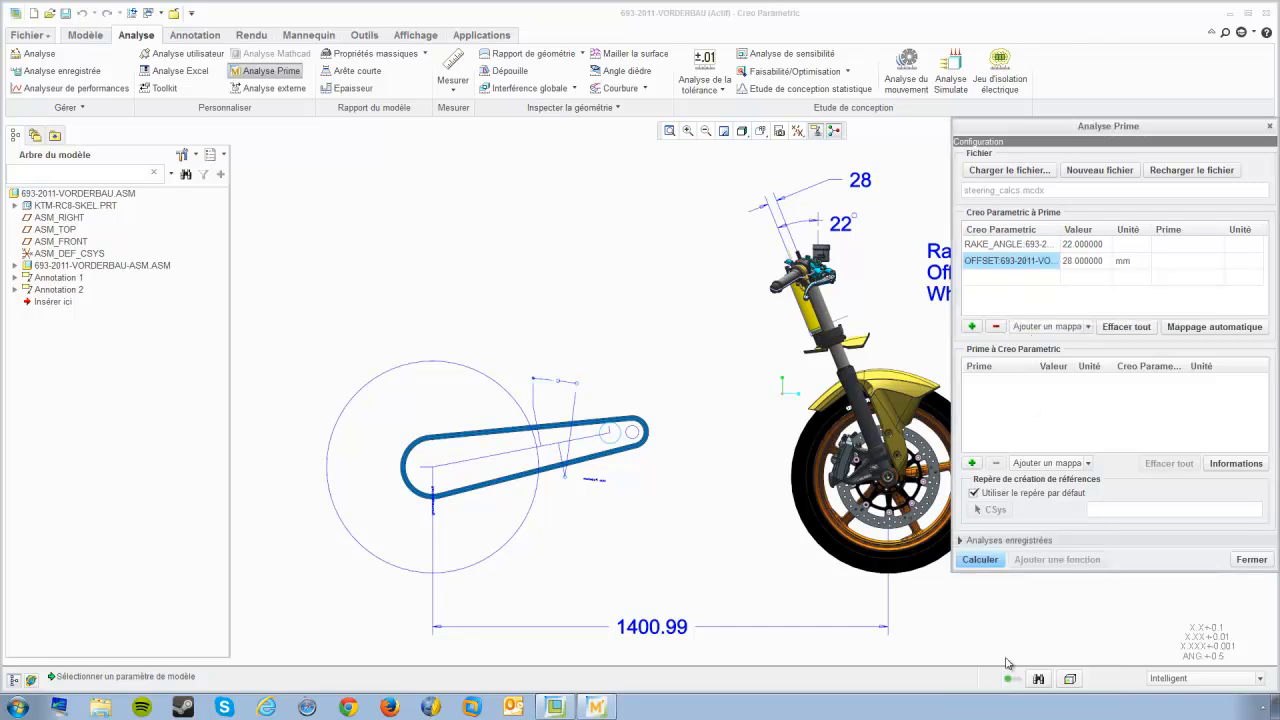
right_click(978, 279)
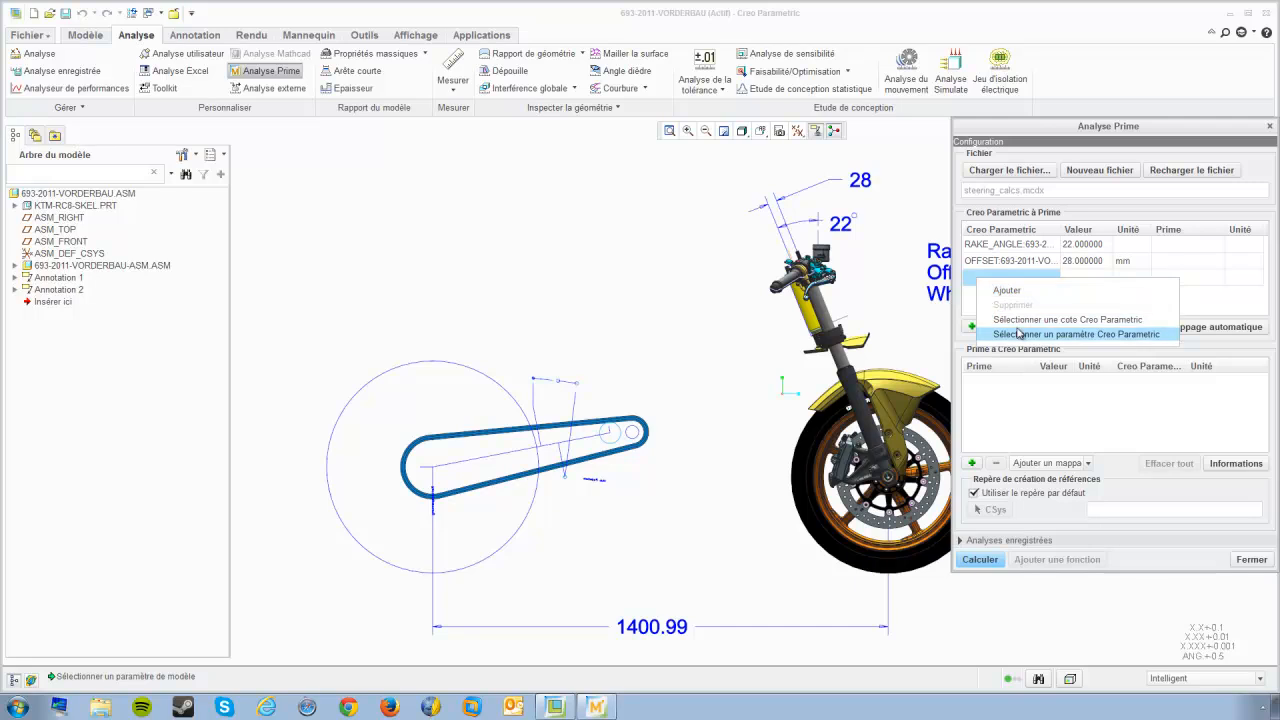
click(1016, 334)
click(996, 618)
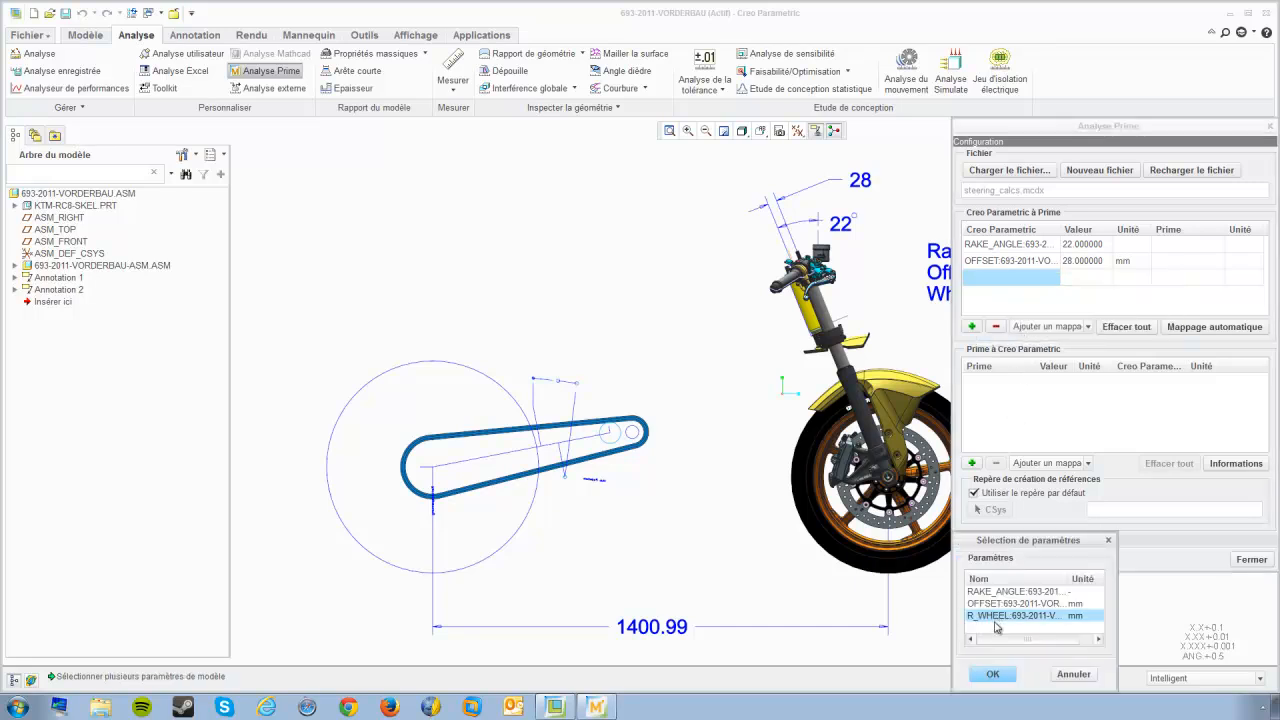
click(993, 674)
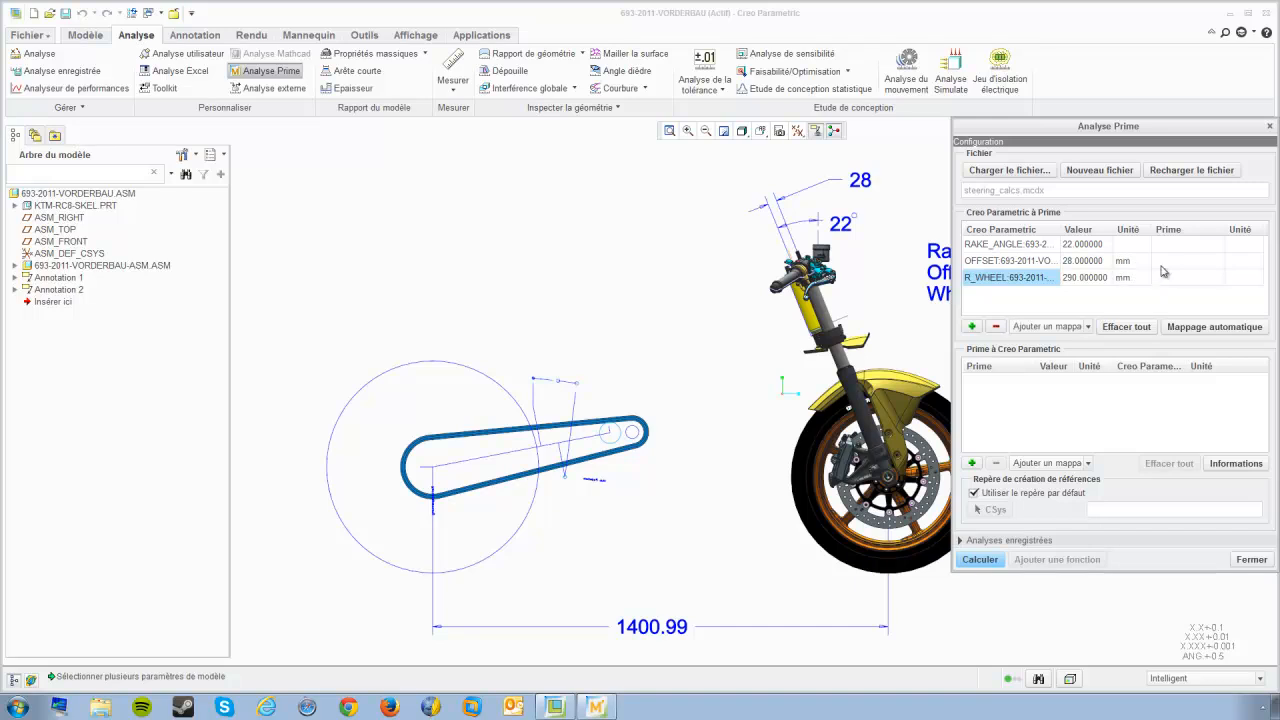
Step: Map RAKE_ANGLE to the Prime input θrake
click(1189, 247)
right_click(1189, 247)
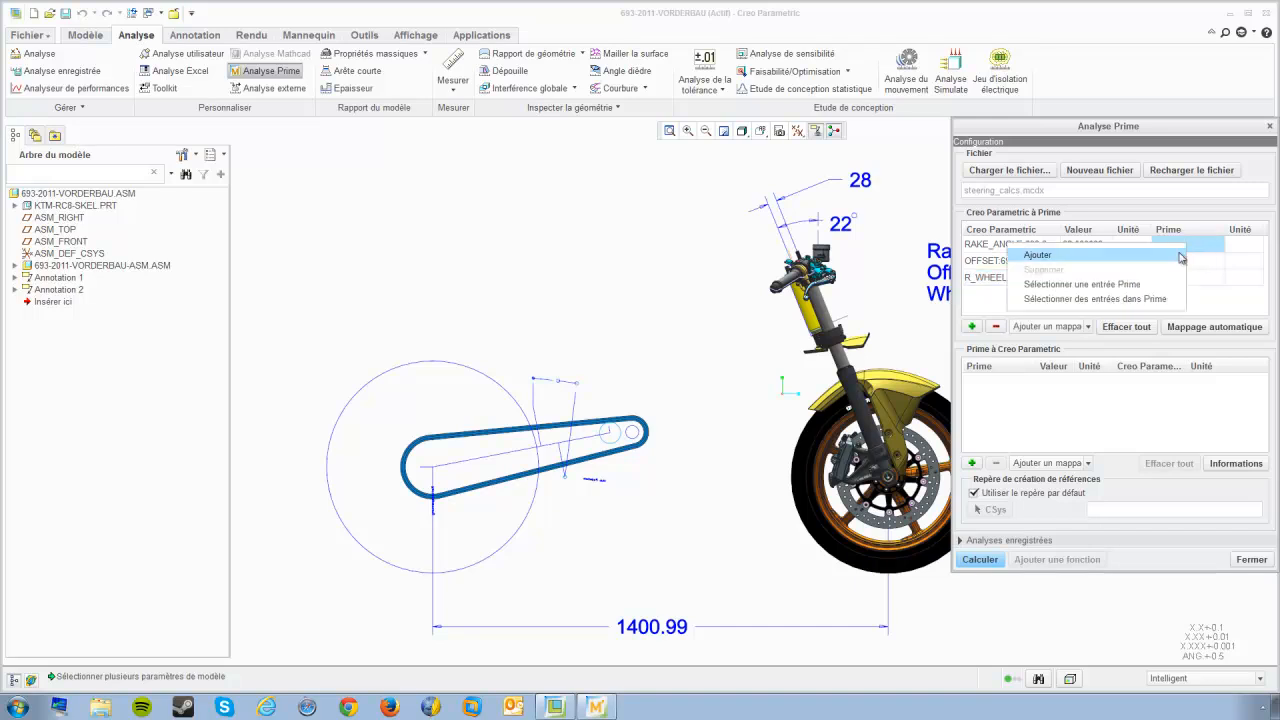
click(1082, 284)
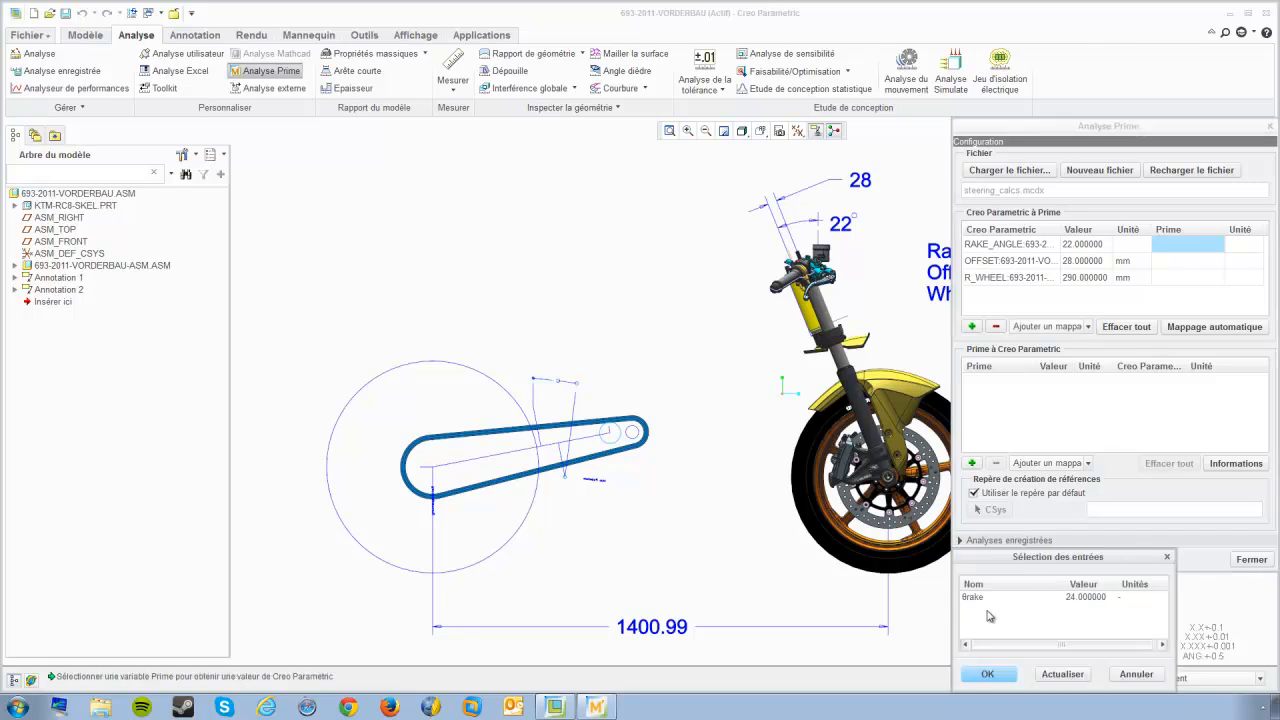
click(978, 598)
click(987, 672)
Step: Map OFFSET to the Prime input loffset and R_WHEEL to the Prime input rwheel
click(1175, 264)
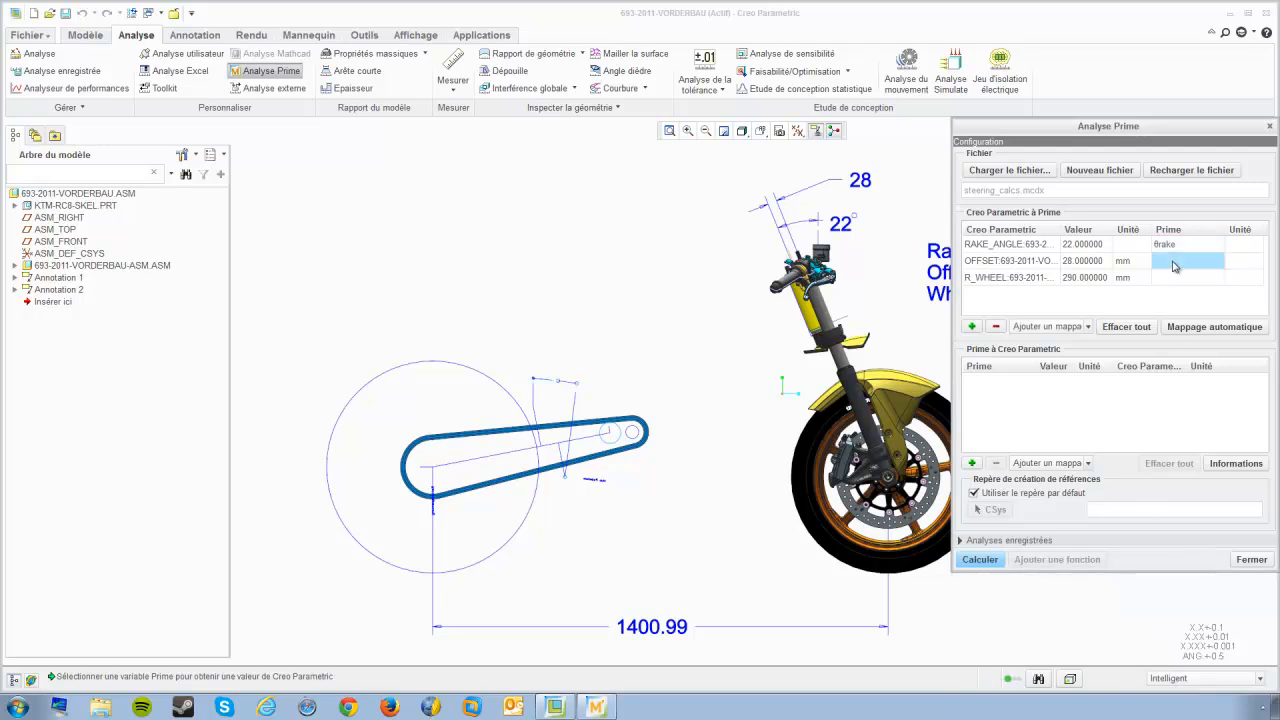
right_click(1175, 264)
click(1131, 303)
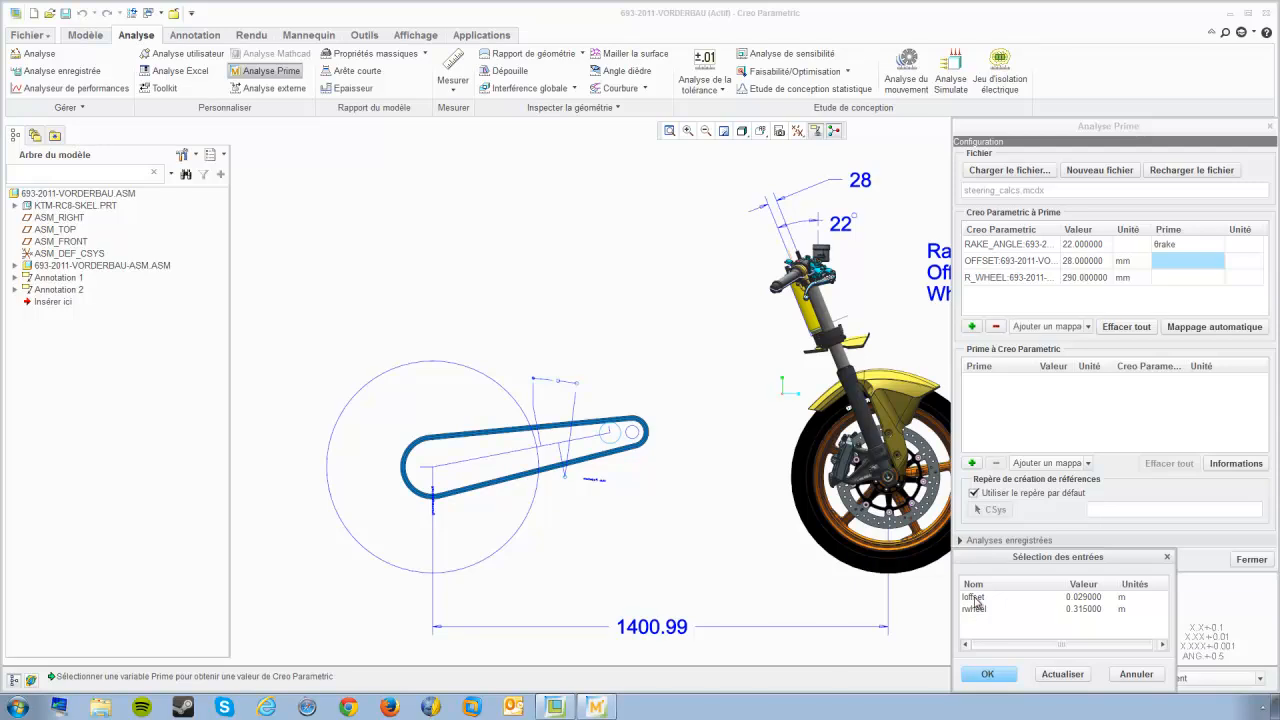
click(975, 597)
click(987, 674)
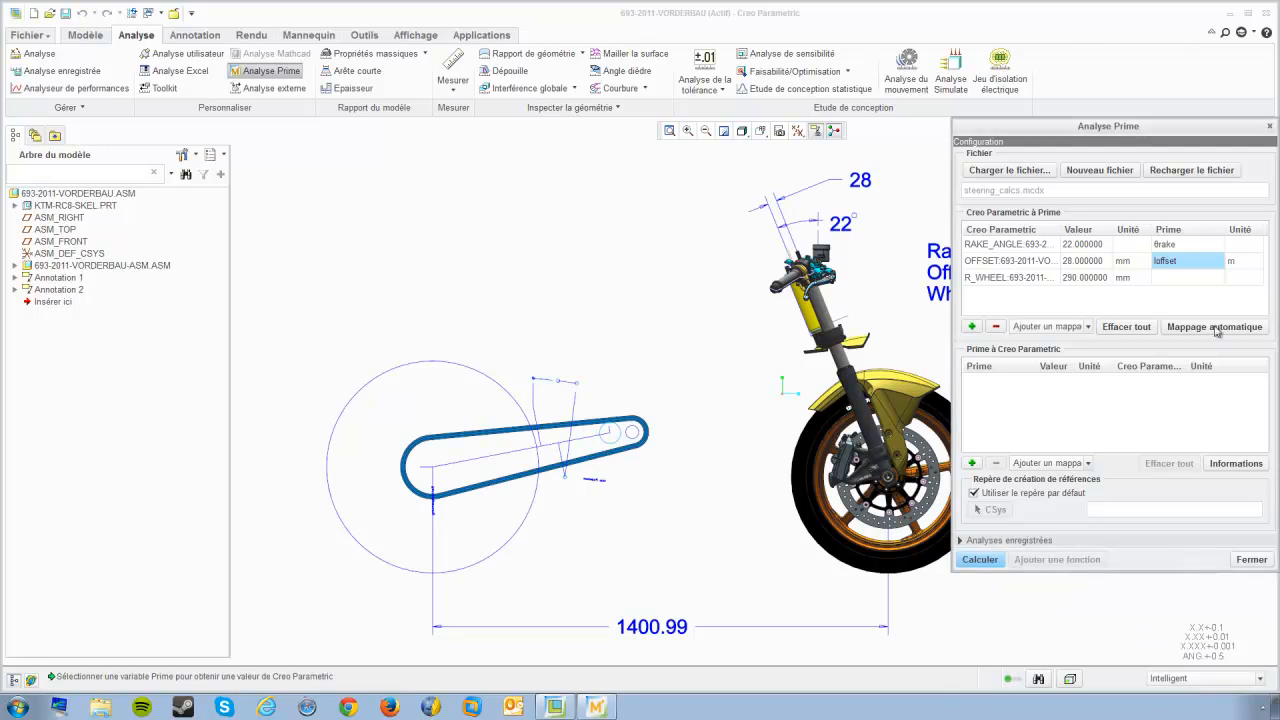
click(1177, 277)
right_click(1176, 277)
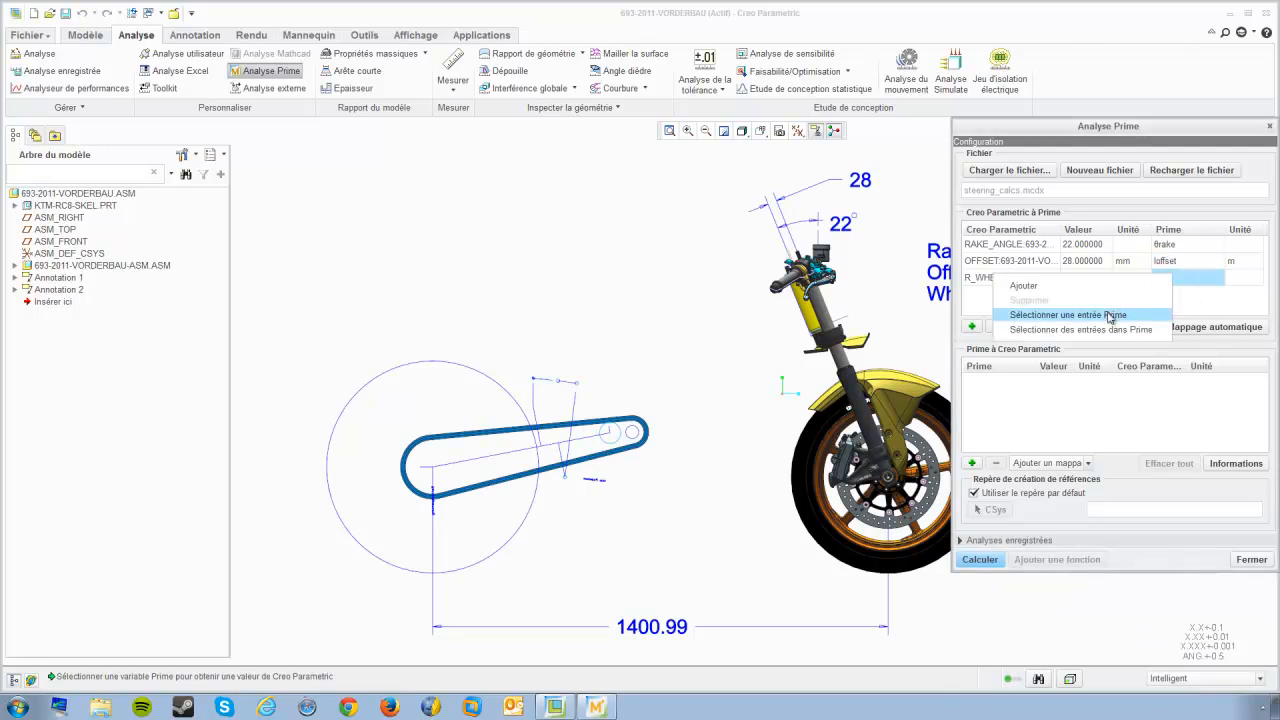
click(1112, 315)
click(976, 610)
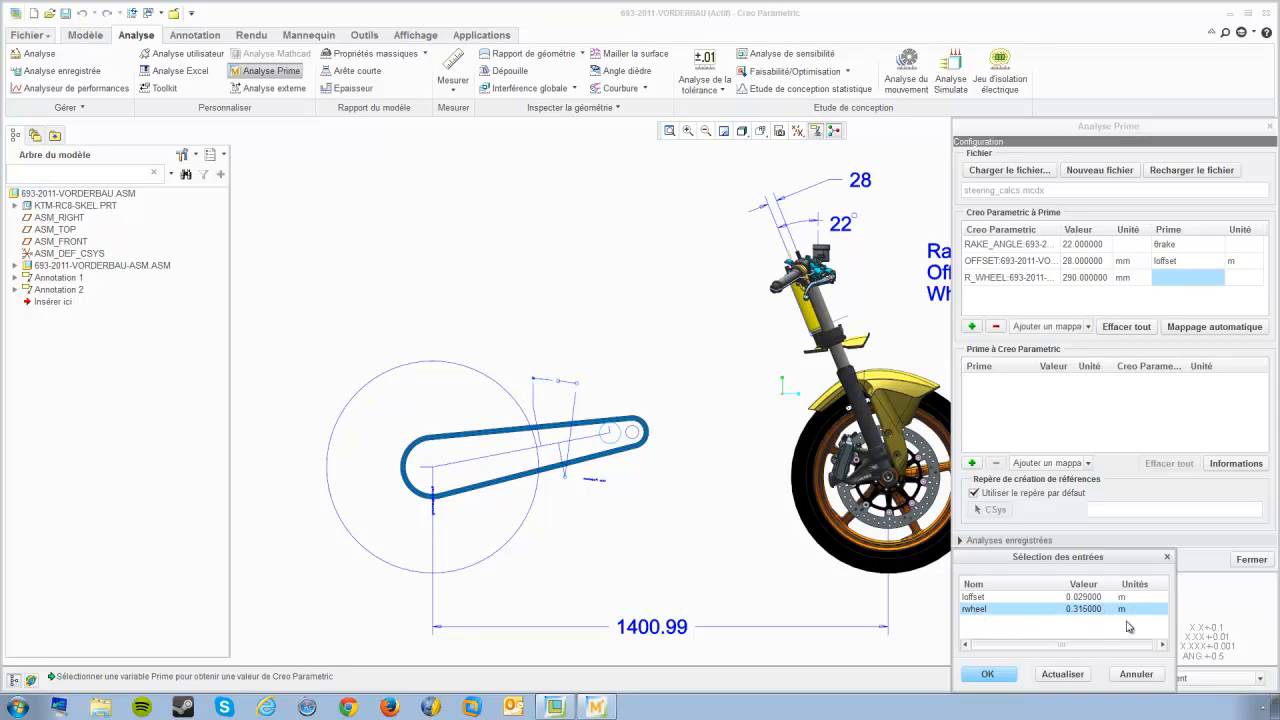
click(1007, 675)
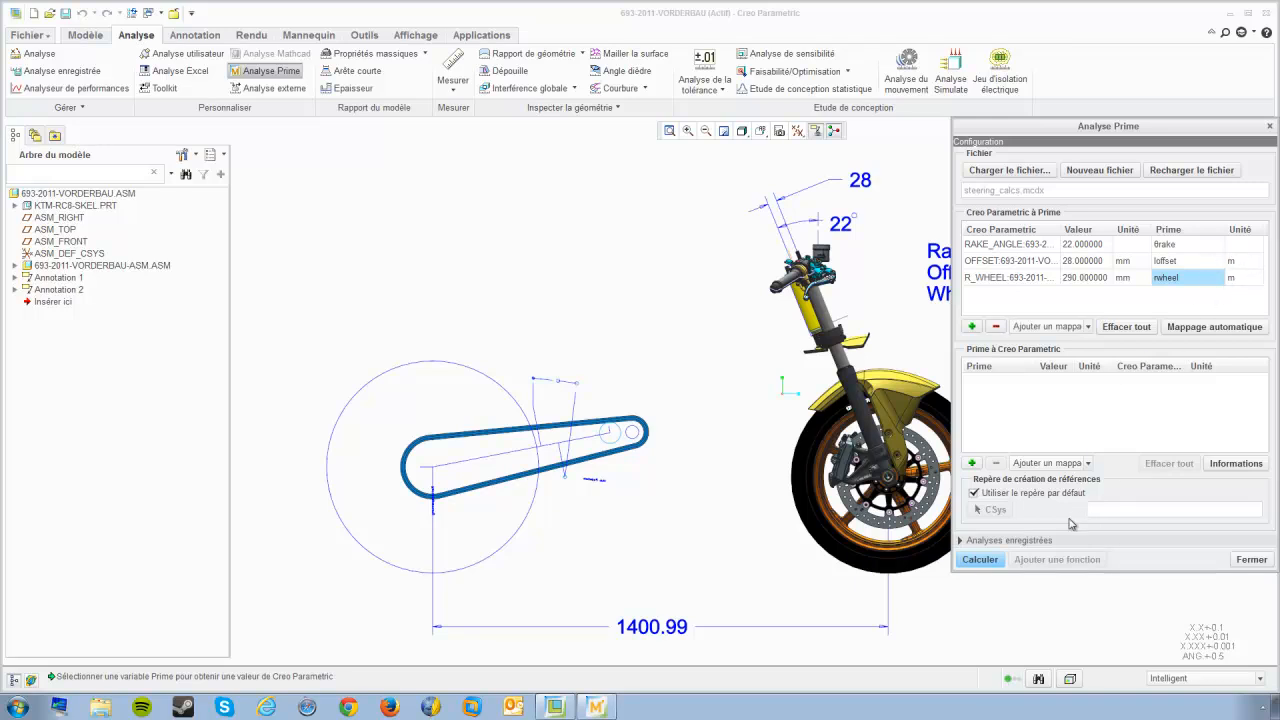
Step: Calculate the Prime analysis and add it to the model as a feature named MATHCAD
click(979, 562)
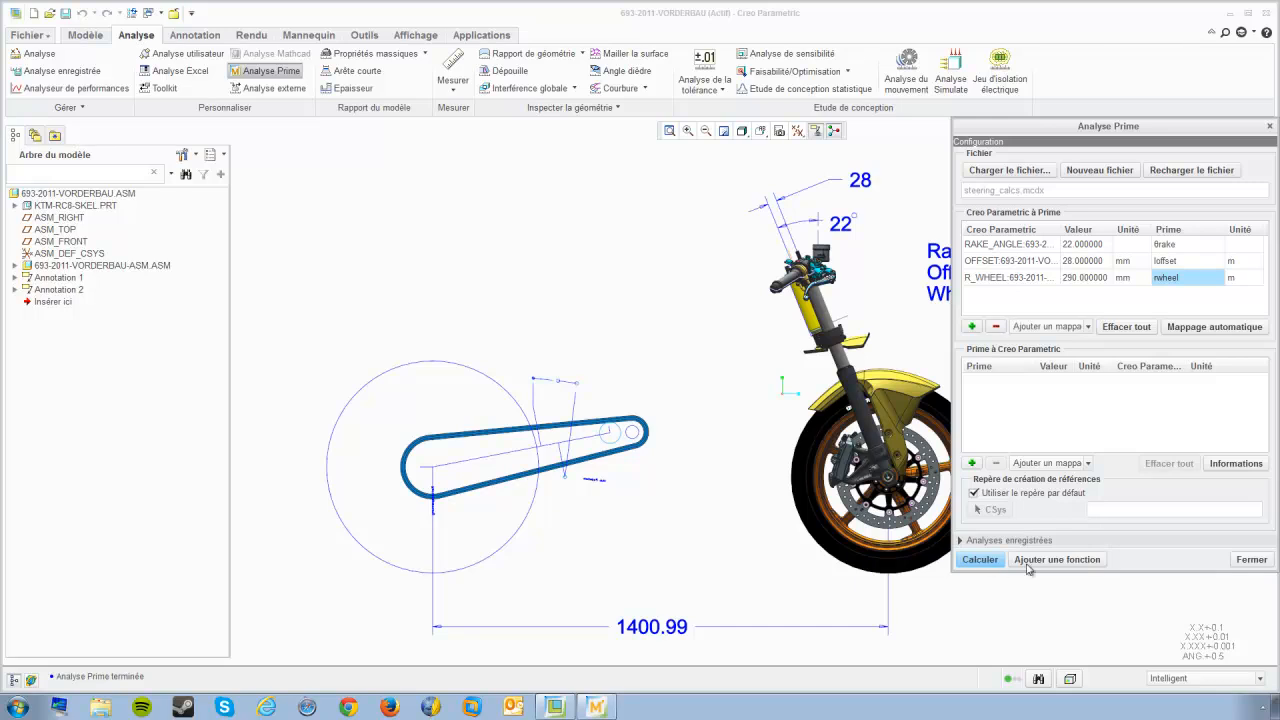
click(1027, 565)
text(MATHCAD)
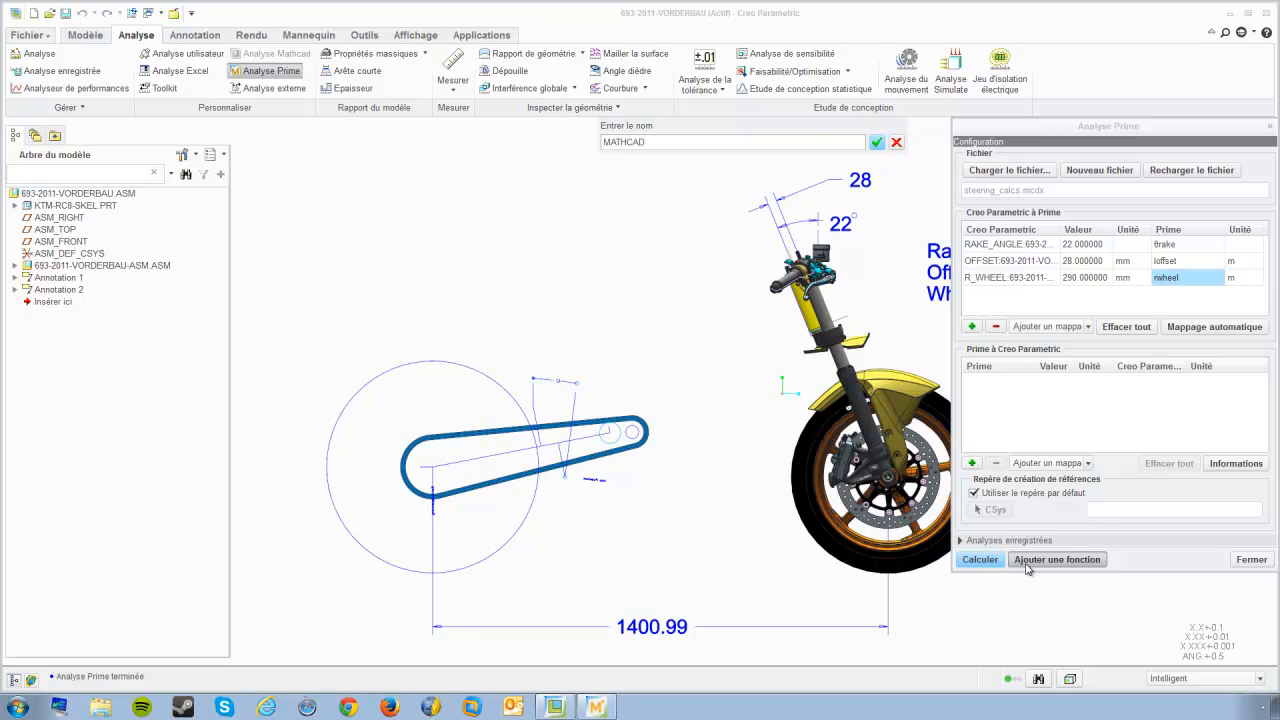
click(876, 144)
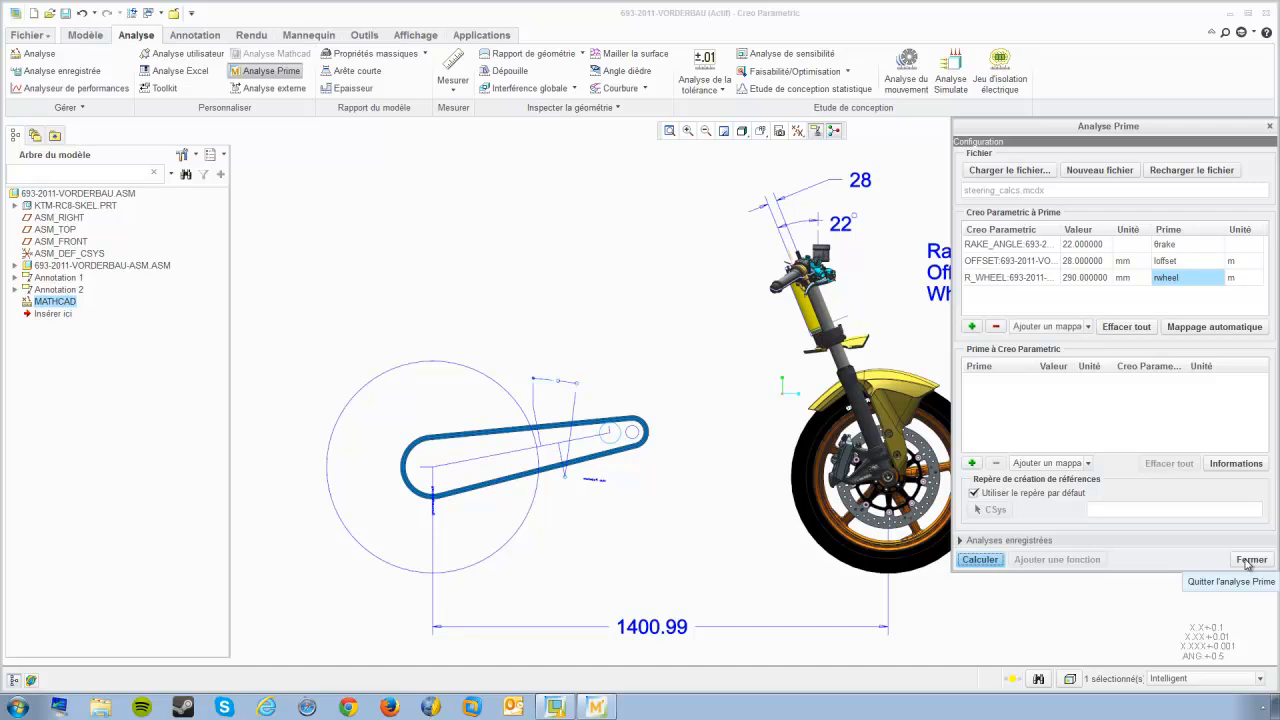
Step: Switch to the steering_calcs worksheet in Mathcad Prime
click(597, 707)
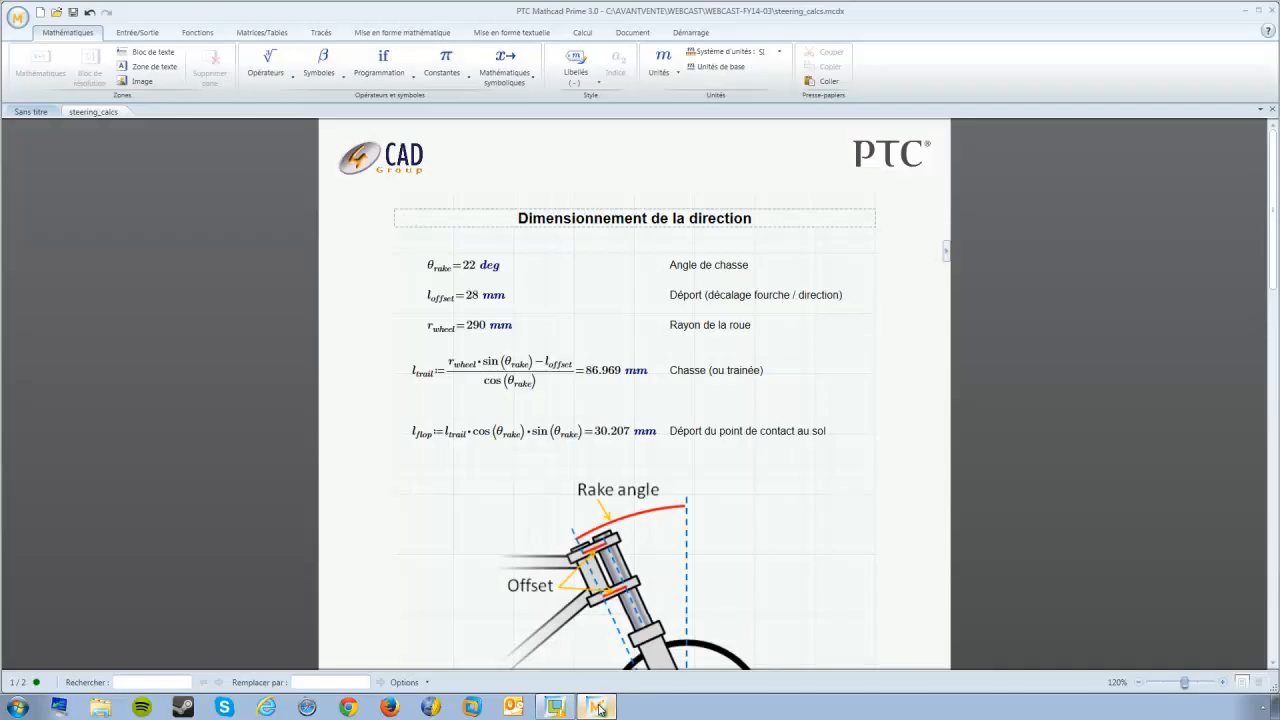